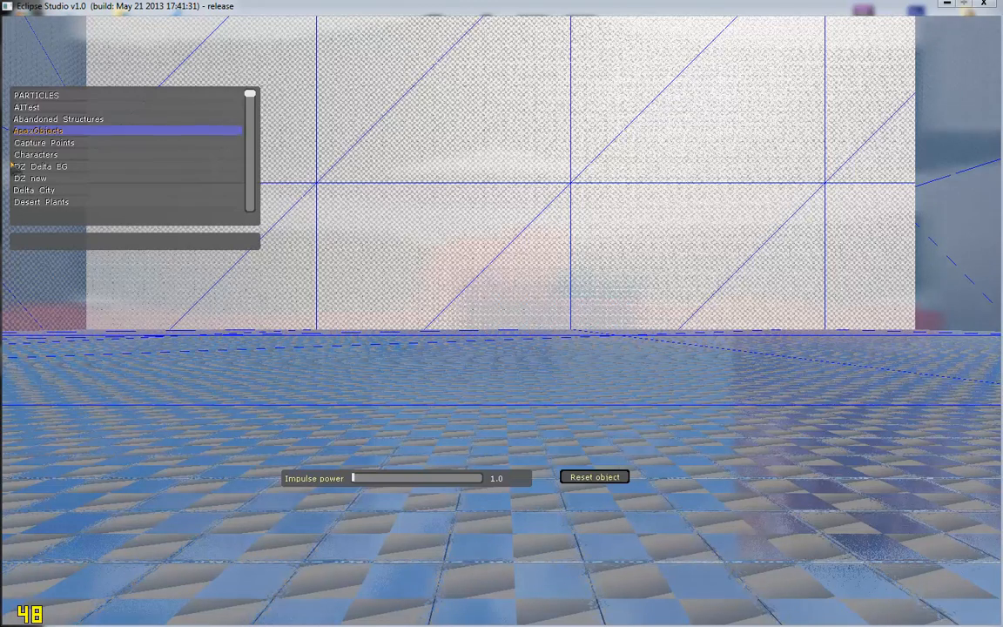
Load the Tutorial house 01 model and its ble variant from the WZ Tutorial category.
scroll(58, 194, down, 15)
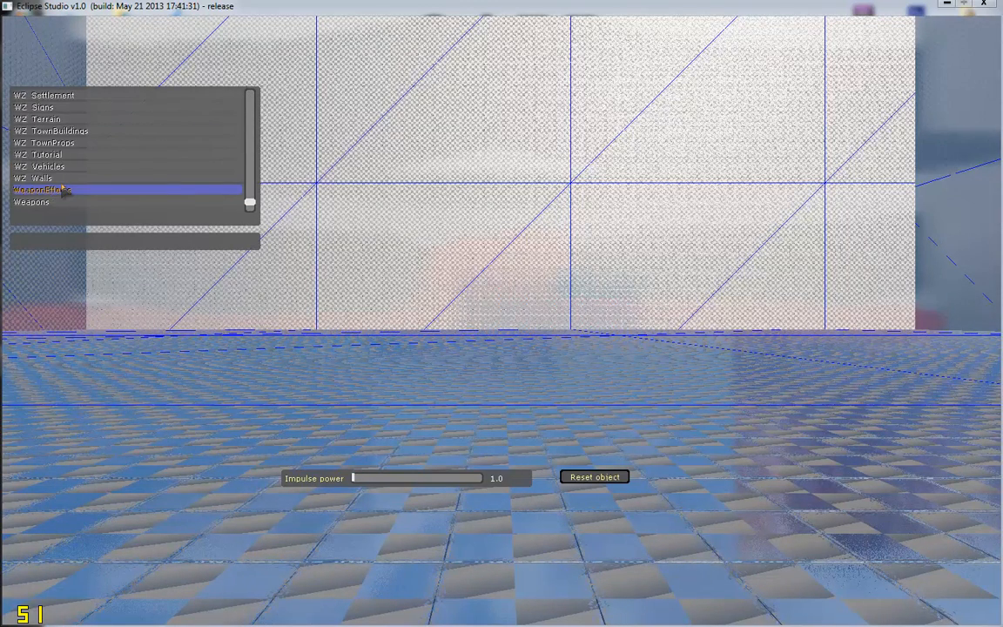
scroll(66, 190, up, 3)
click(91, 155)
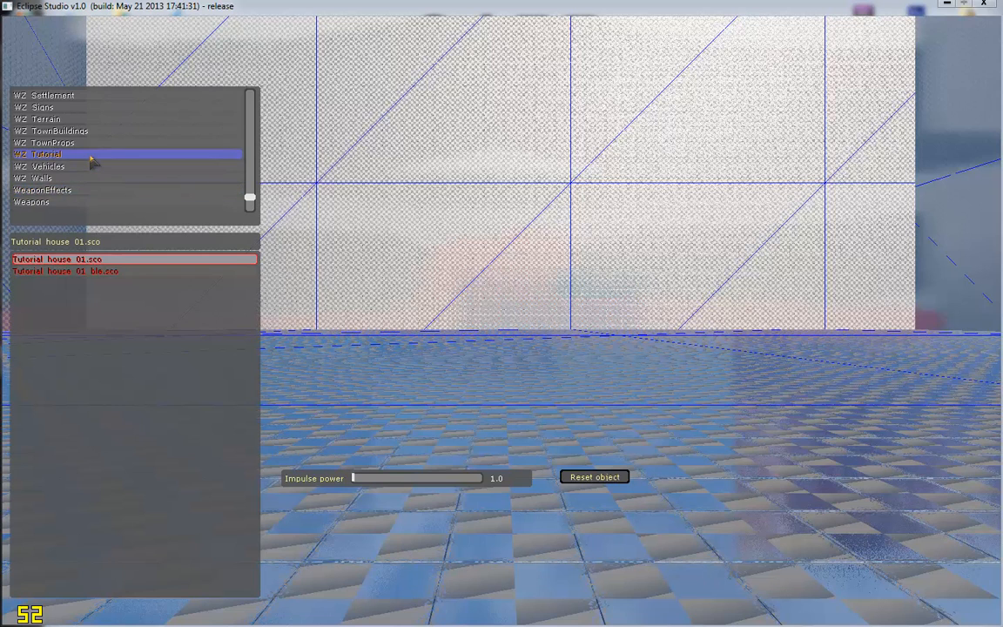
click(82, 259)
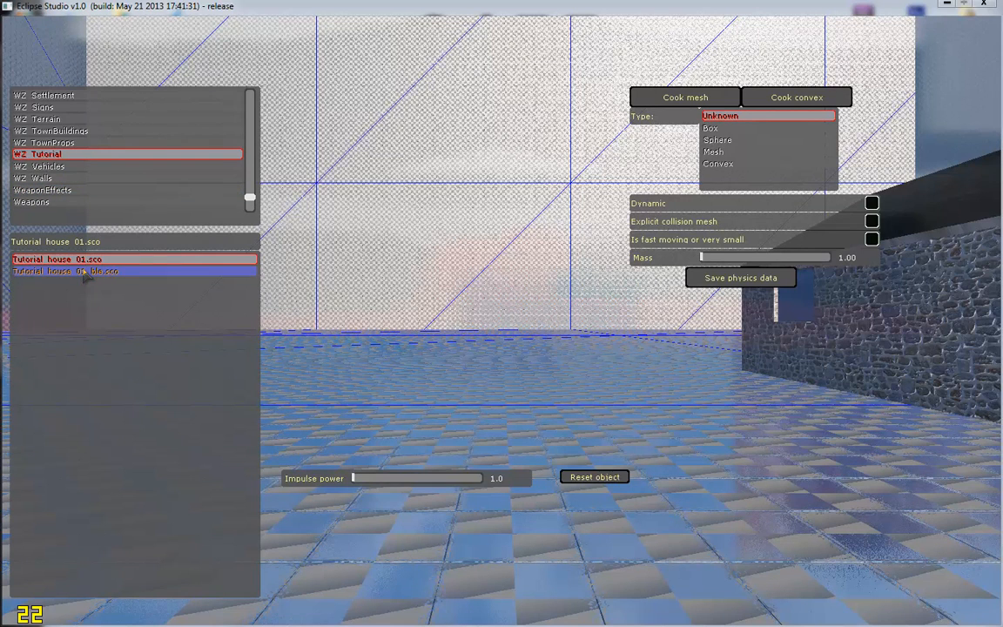
click(122, 271)
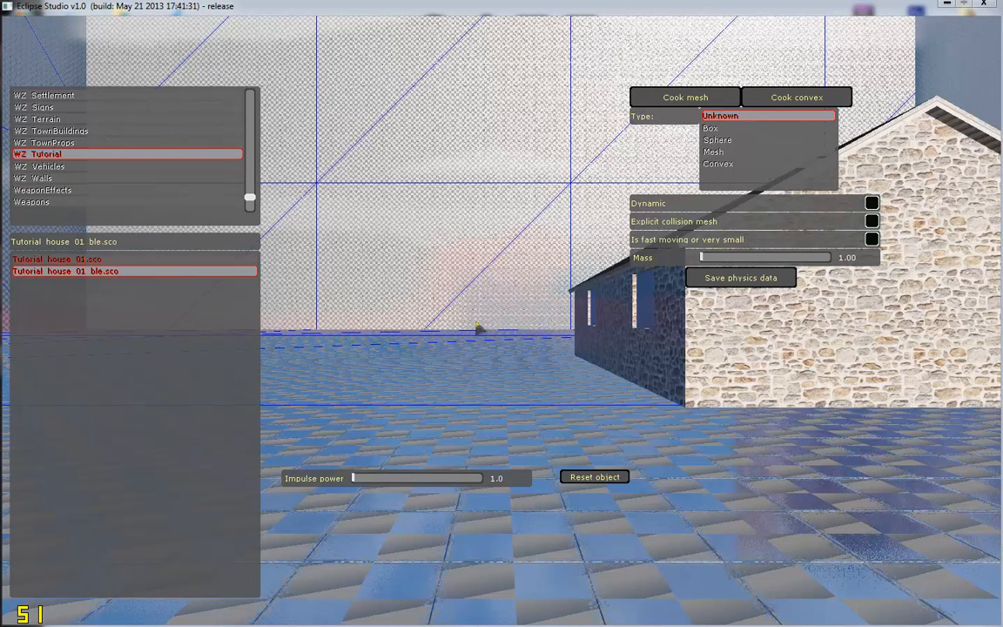
Examine the stone walls, window openings and wooden shutters along the side of the house model.
mouse_move(748, 392)
right_down()
mouse_move(731, 398)
mouse_move(745, 390)
mouse_move(732, 384)
right_up()
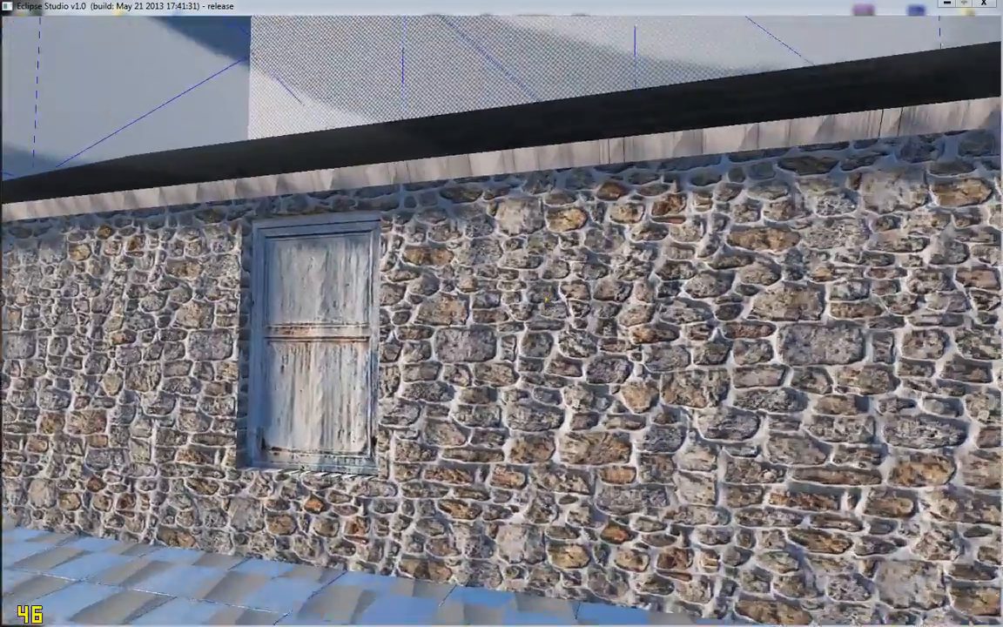
key(s)
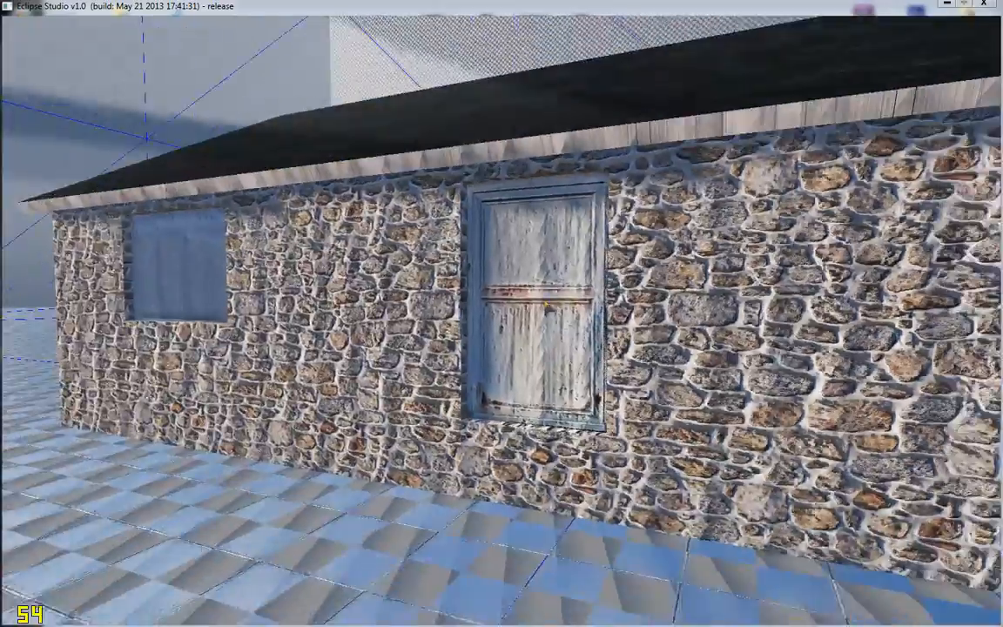
key(w)
key(a)
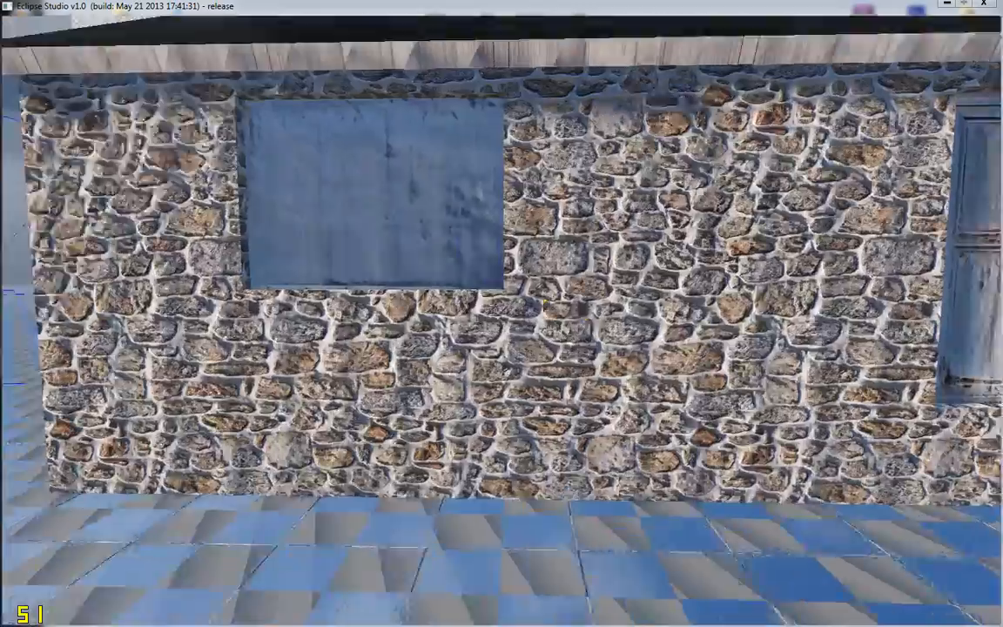
key(a)
key(d)
key(w)
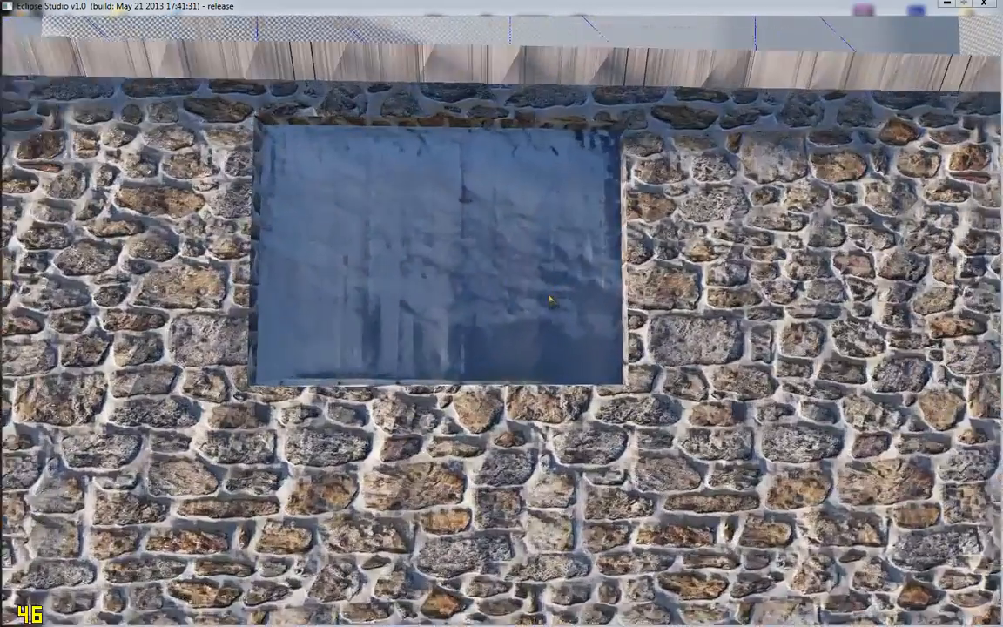
key(s)
key(d)
key(w)
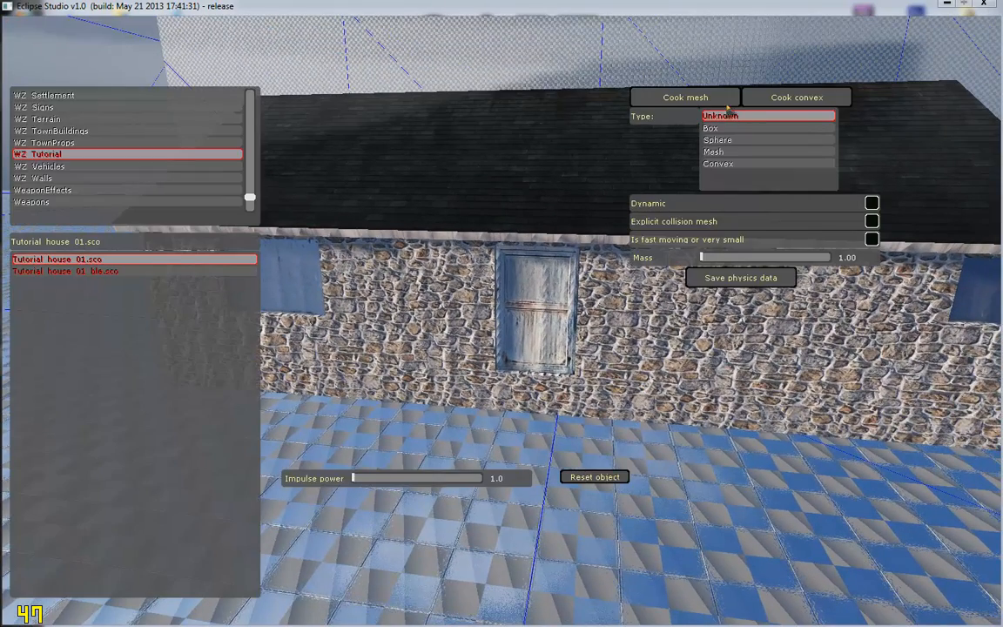
Cook the mesh for Tutorial house 01 and create its physics object as type Mesh with an explicit collision mesh.
click(727, 101)
click(723, 151)
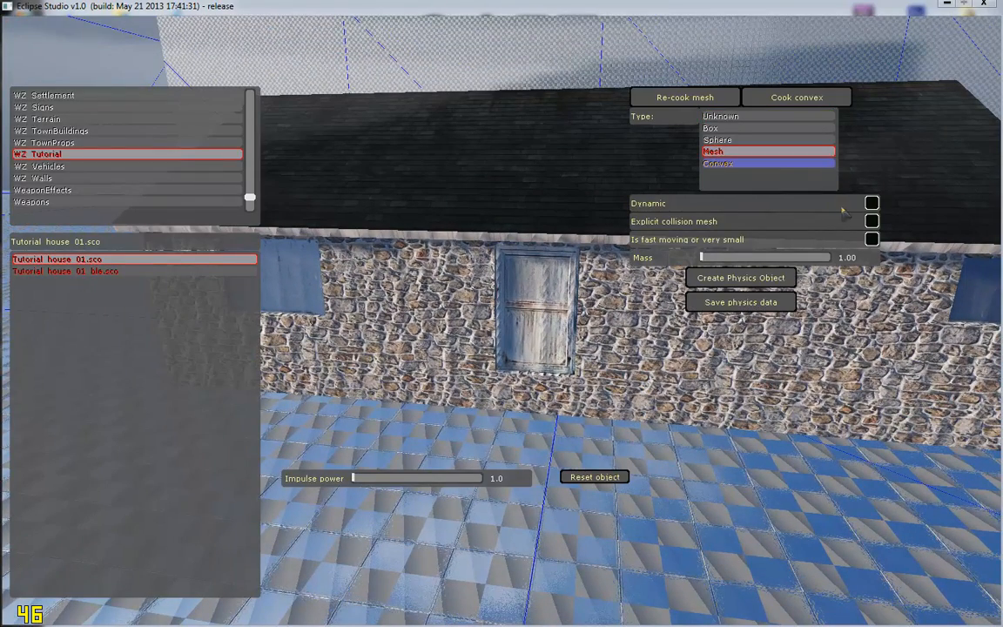
click(746, 225)
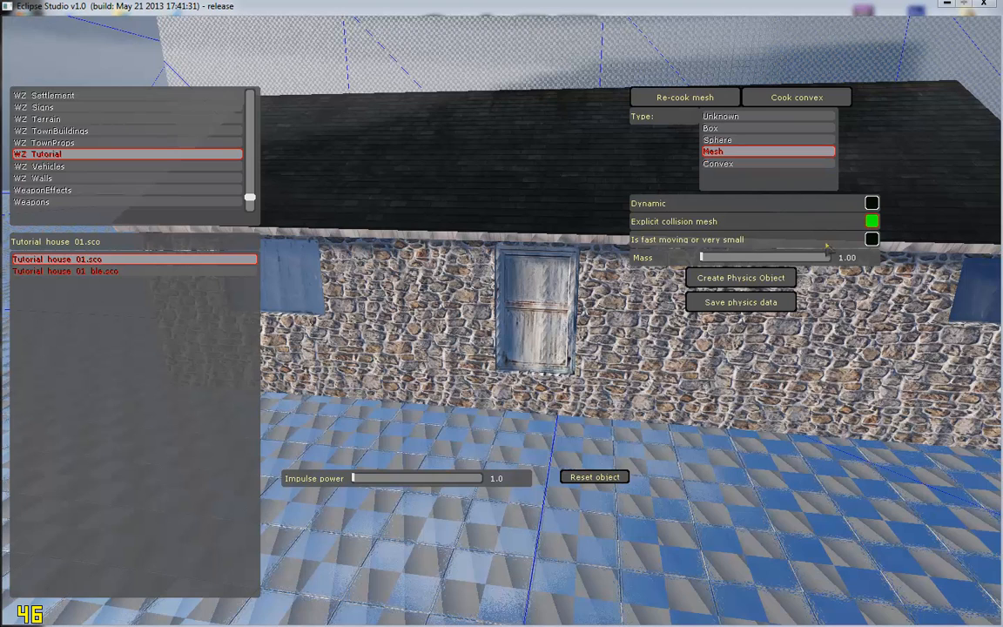
click(774, 279)
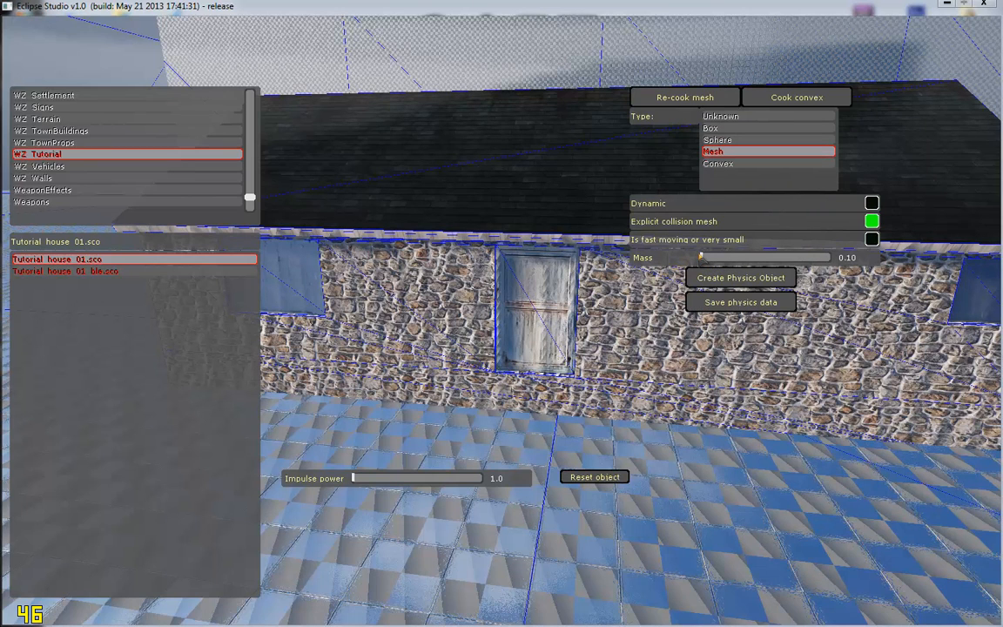
Set the mass of Tutorial house 01 to 500 and create its physics object again.
click(702, 258)
click(841, 260)
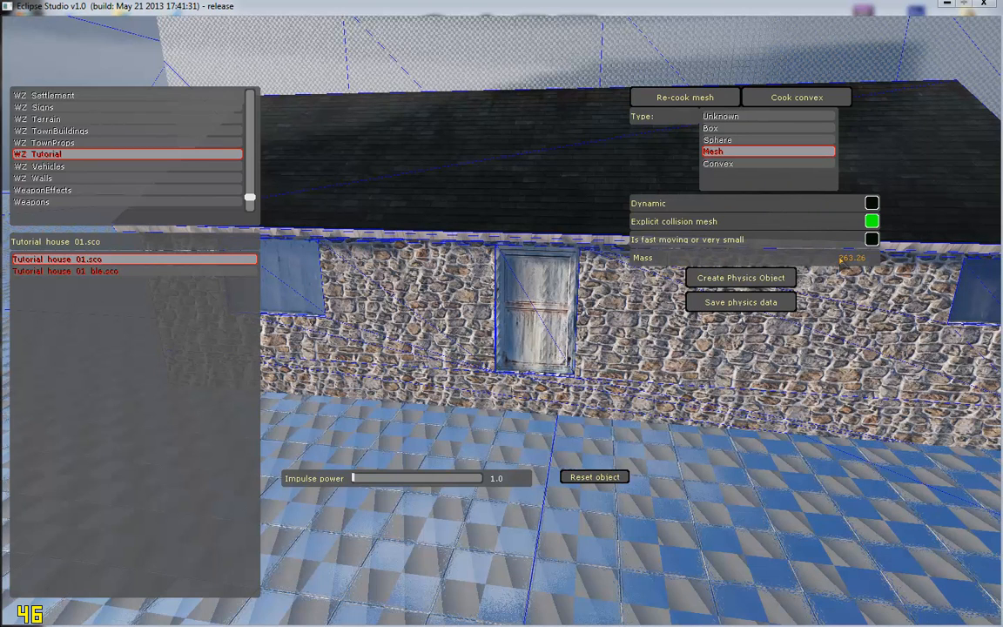
text(500)
key(Return)
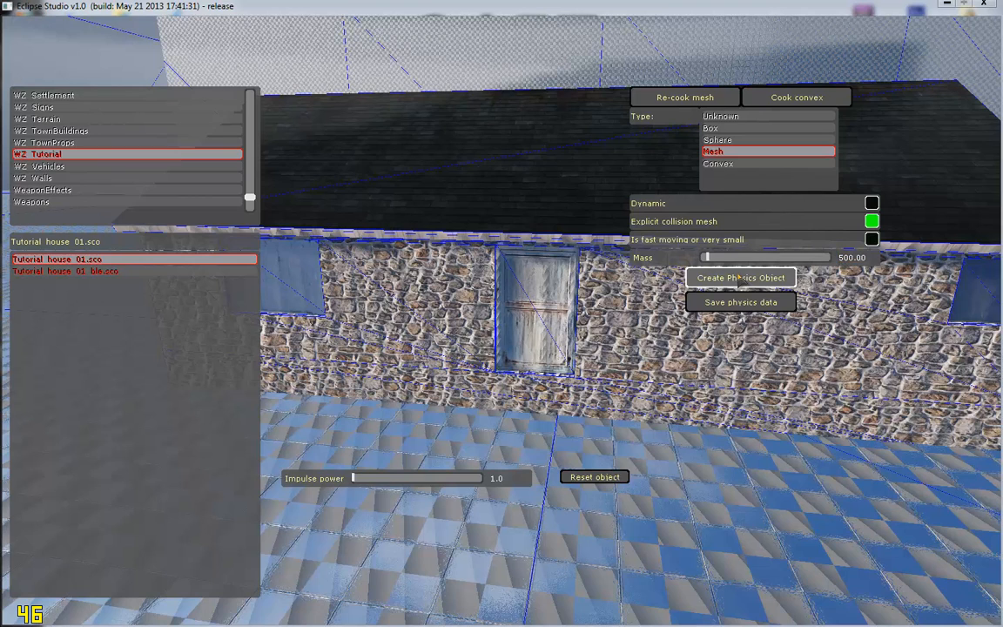
click(739, 278)
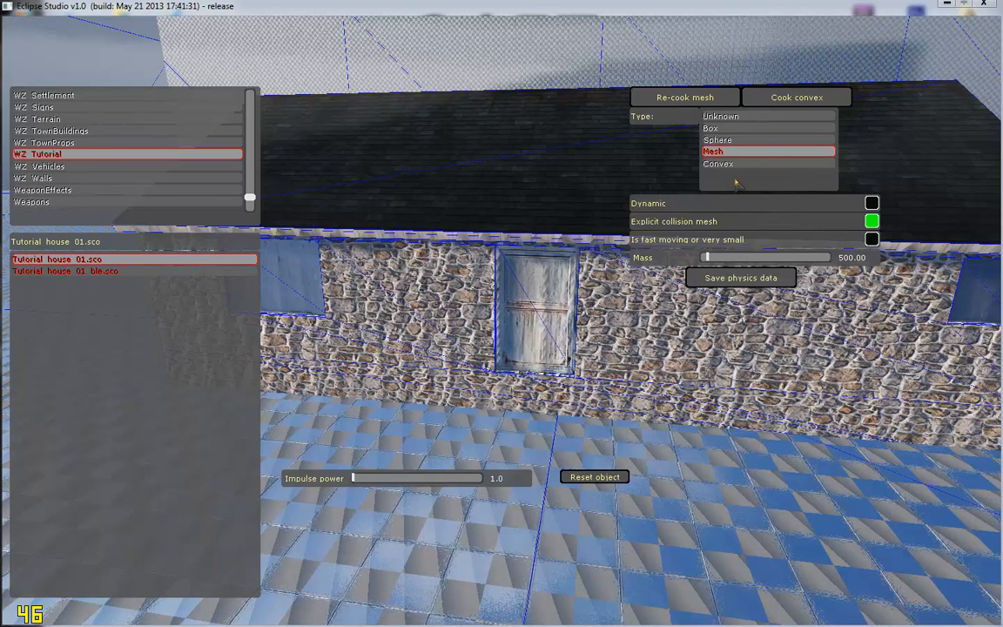
Reload Tutorial house 01 and create and save its physics object as type Mesh with an explicit collision mesh.
click(106, 272)
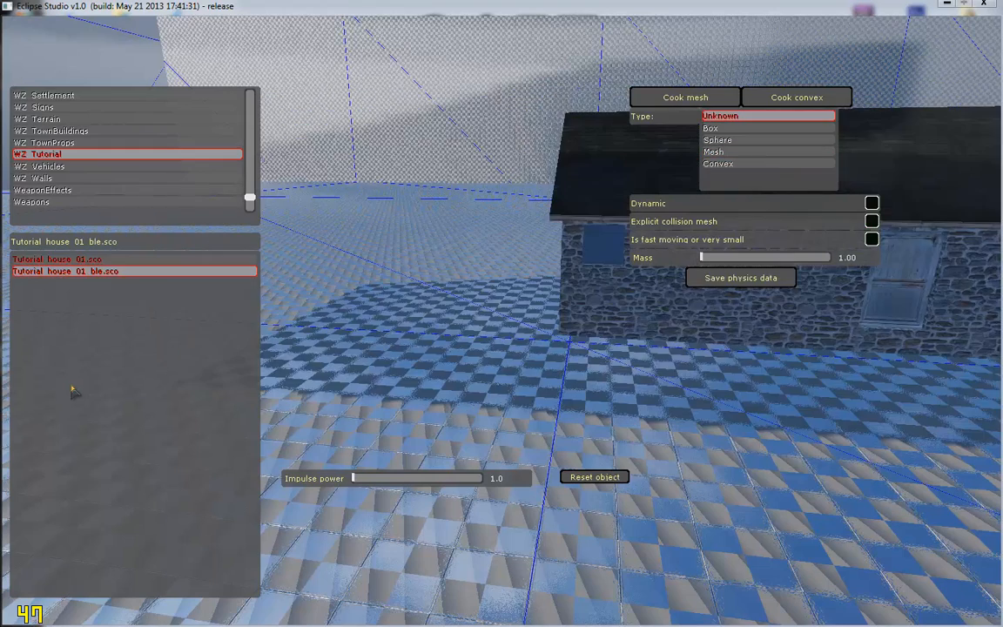
click(113, 259)
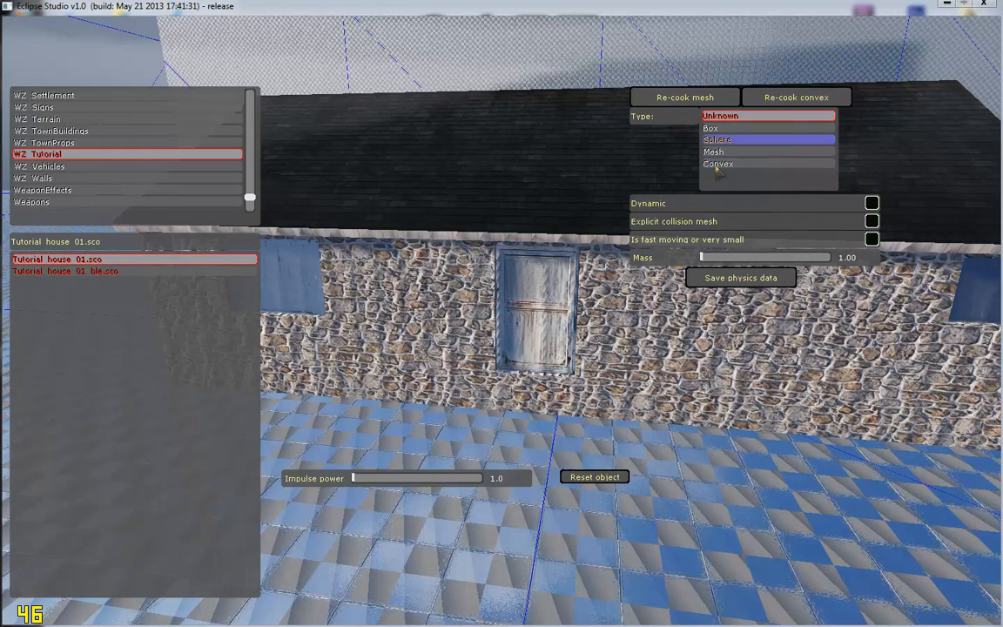
click(175, 272)
click(189, 261)
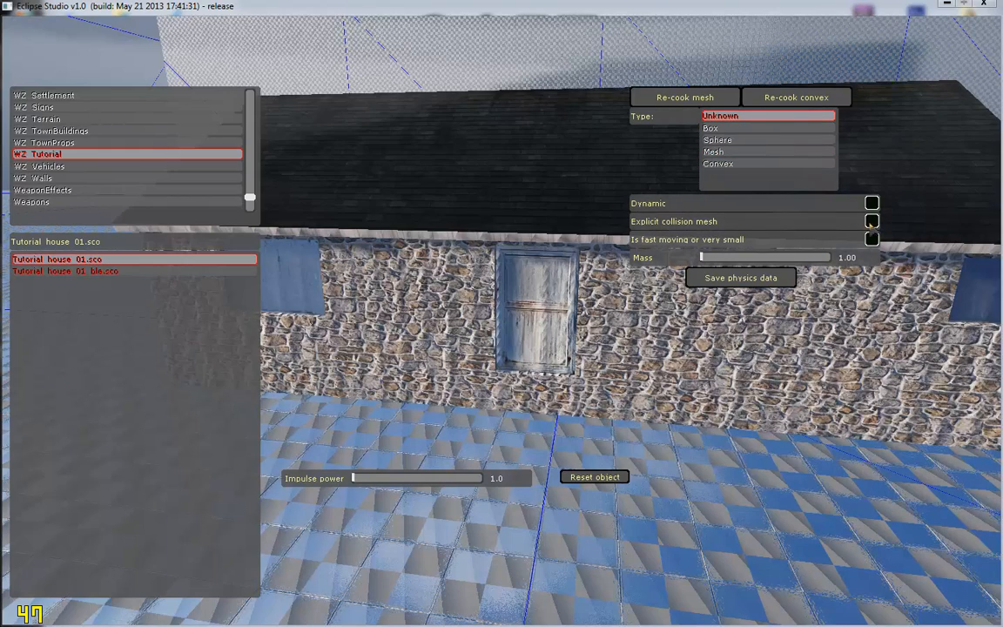
click(872, 222)
click(758, 151)
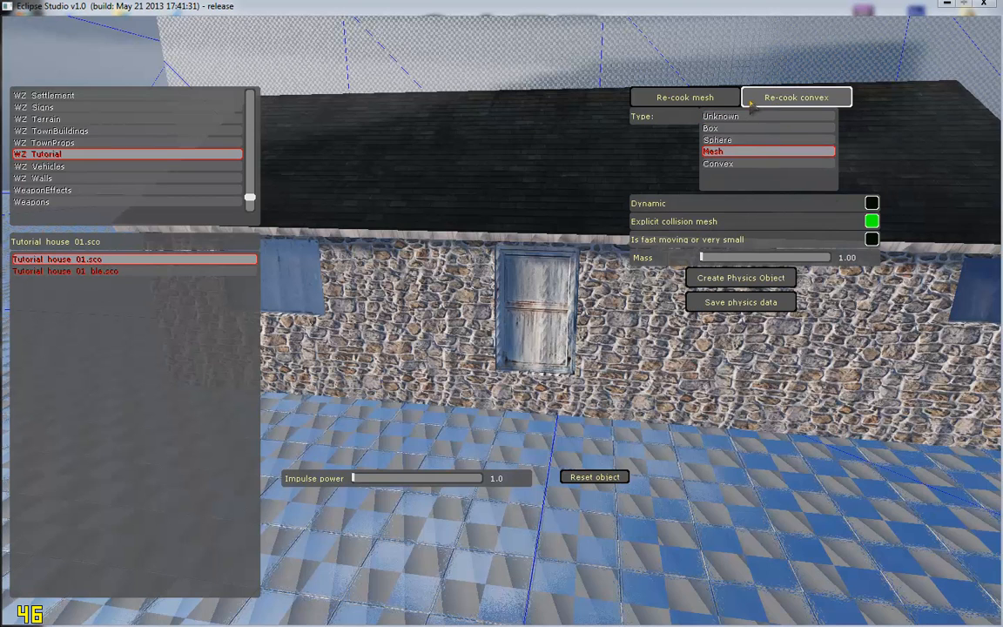
click(731, 277)
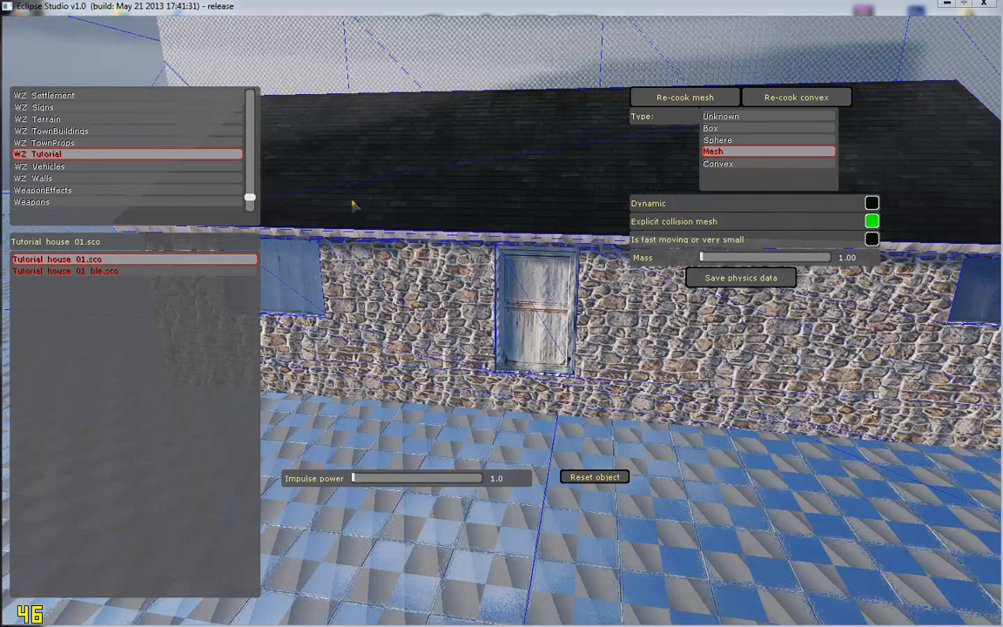
Cook the mesh and convex for Tutorial house 01 ble and create its physics object as an explicit collision mesh of type Mesh.
click(96, 271)
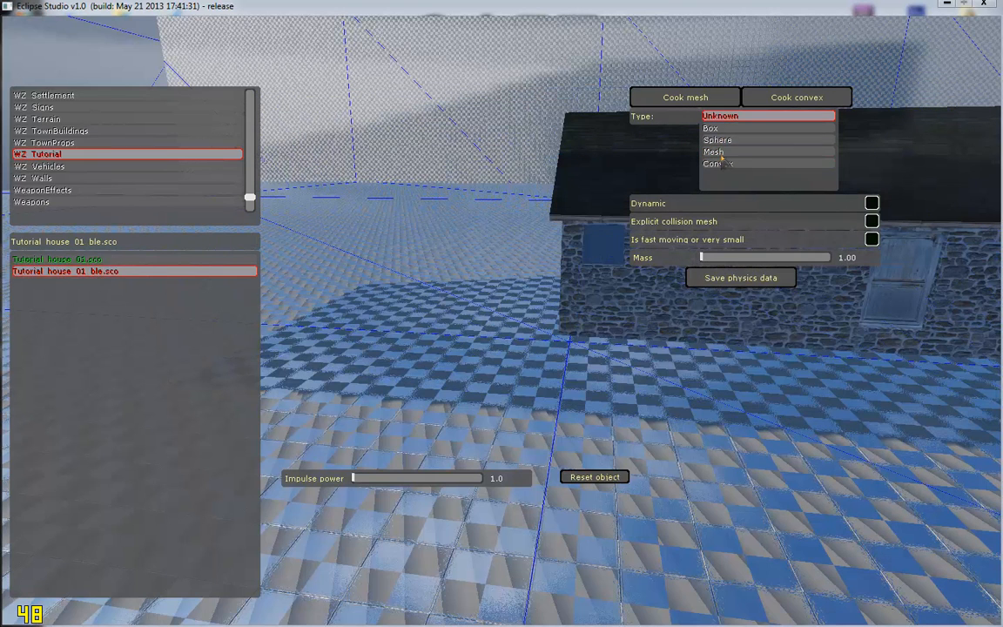
click(707, 98)
click(788, 97)
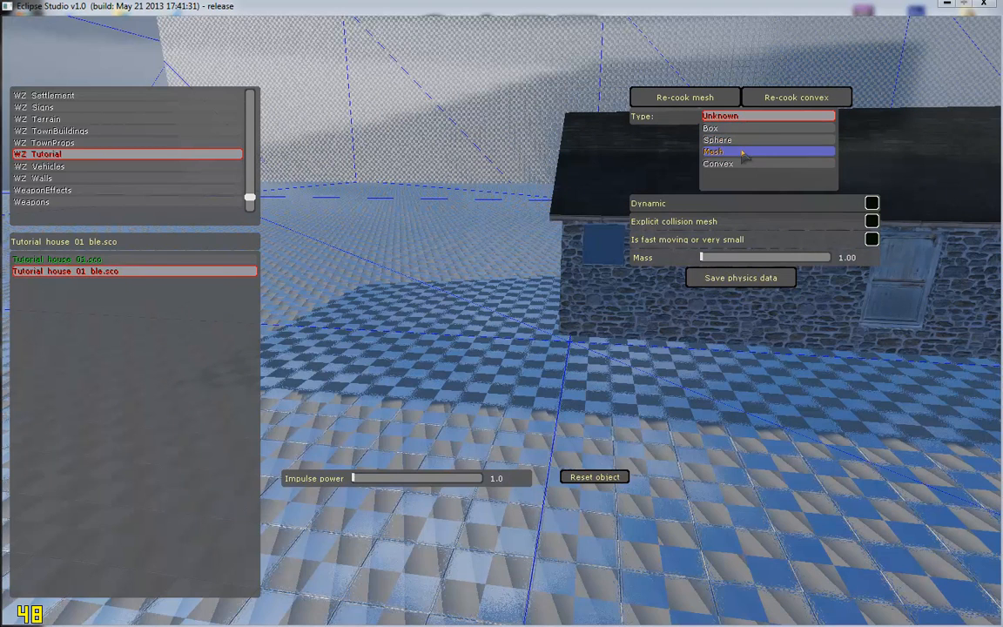
click(749, 151)
click(871, 221)
click(739, 278)
Set the mass of Tutorial house 01 ble to 500, then recreate its physics object and save the physics data.
click(845, 258)
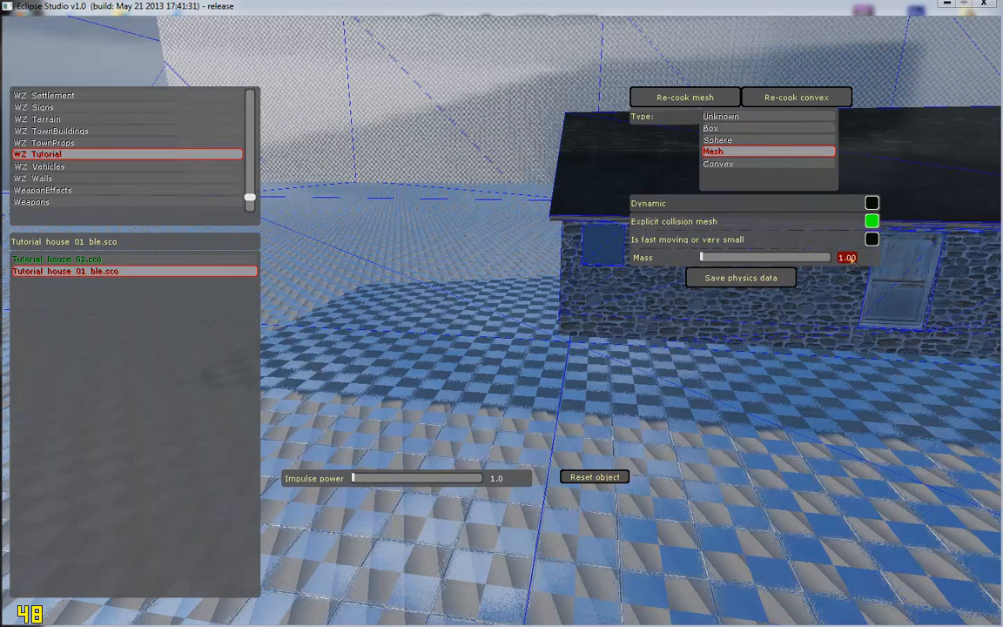
text(500)
key(Return)
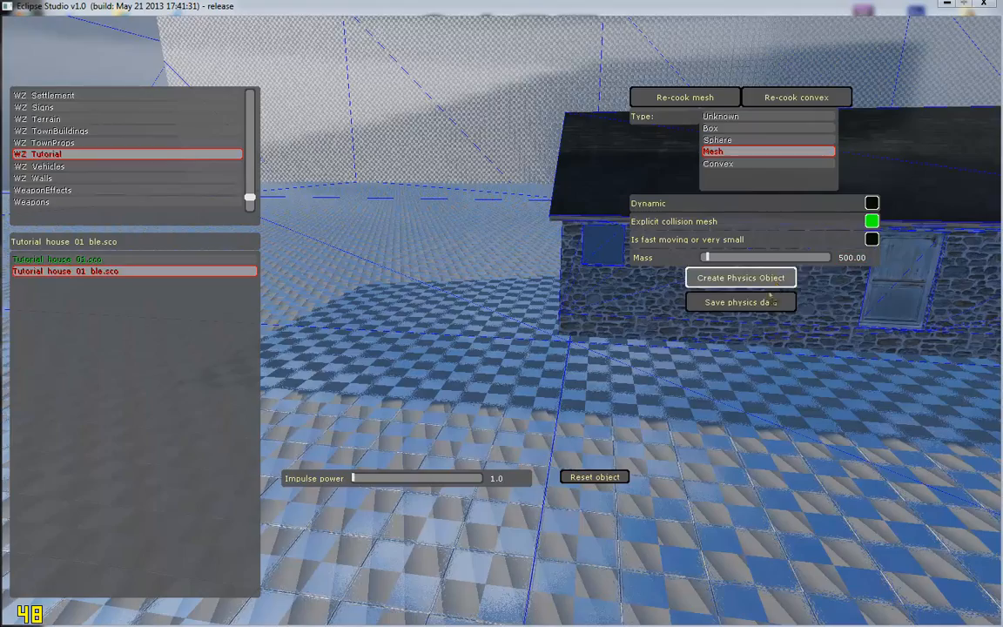
click(763, 277)
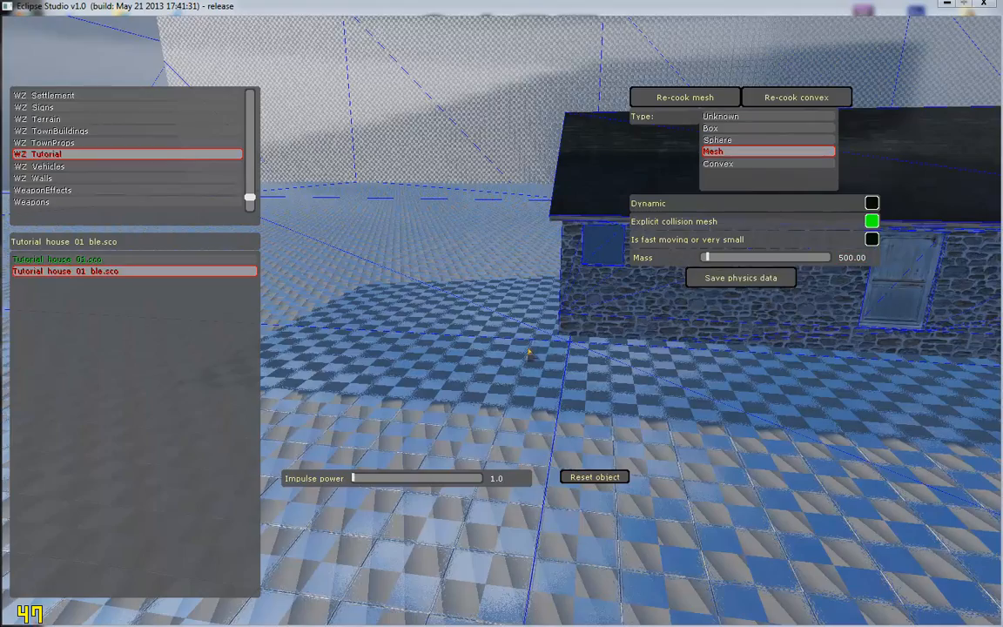
key(d)
right_drag(533, 353, 505, 351)
key(w)
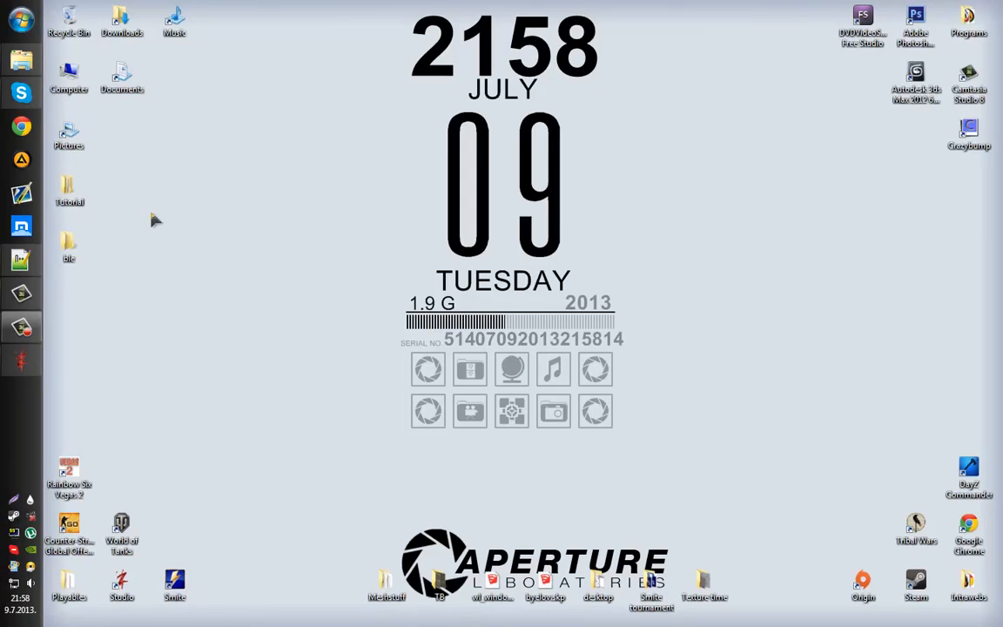
double_click(78, 92)
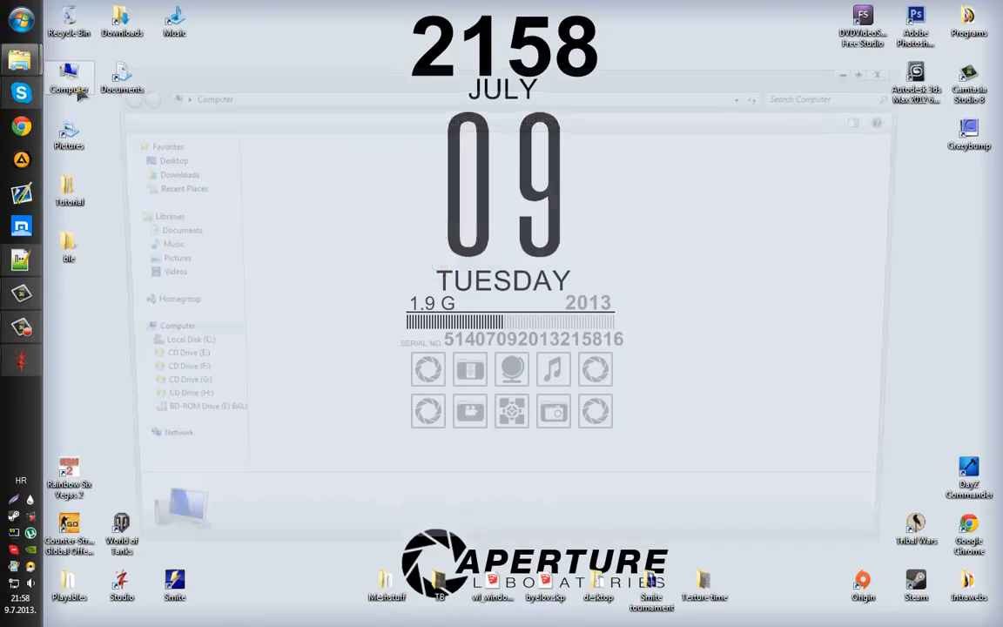
double_click(296, 160)
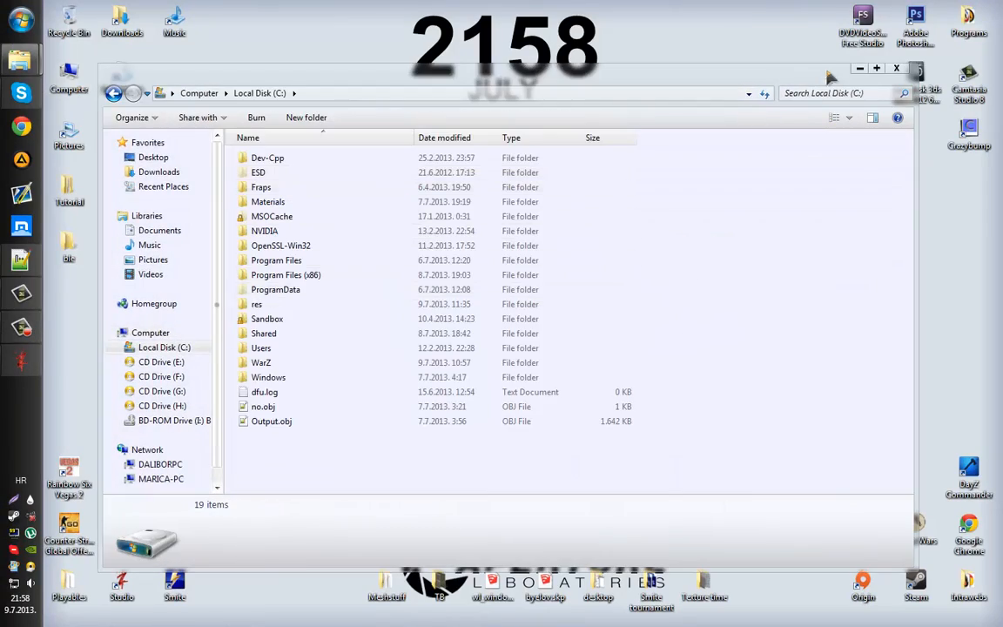
click(896, 69)
Switch to Windows Explorer and bring up the Eclipse Studio folder in Program Files.
click(428, 411)
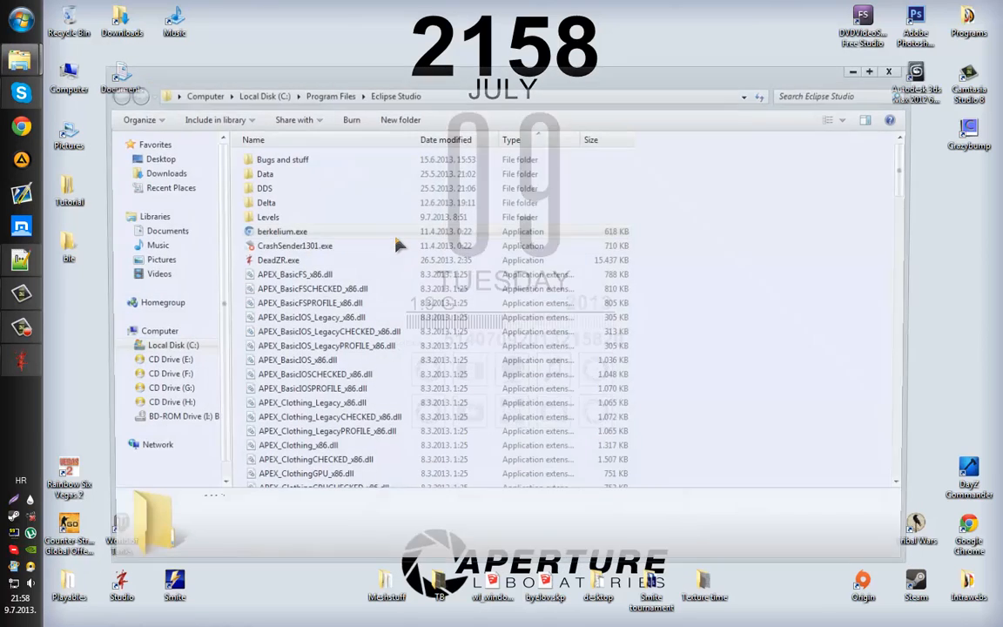
mouse_move(21, 59)
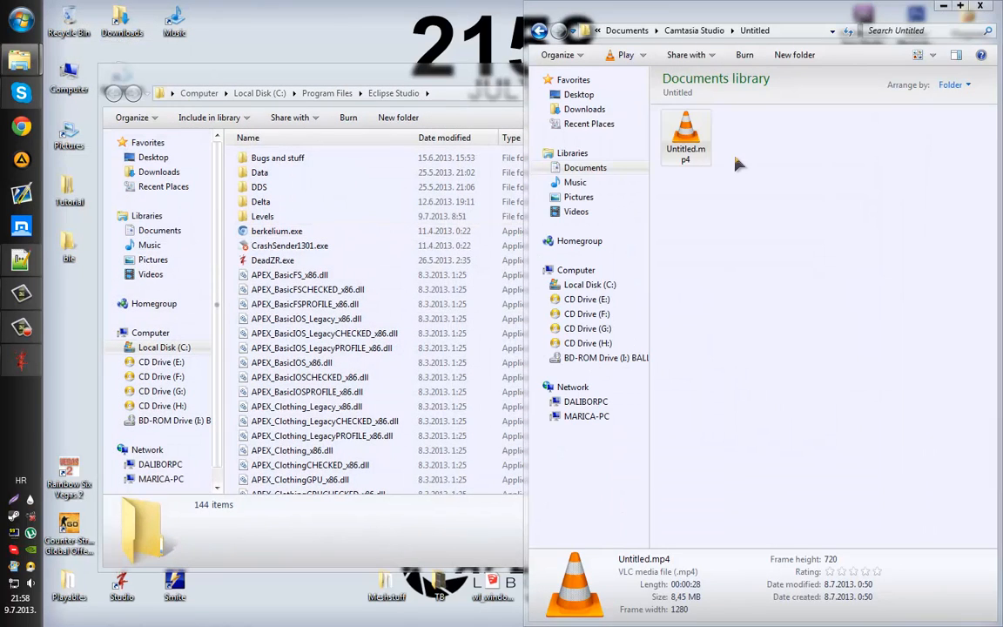
click(130, 190)
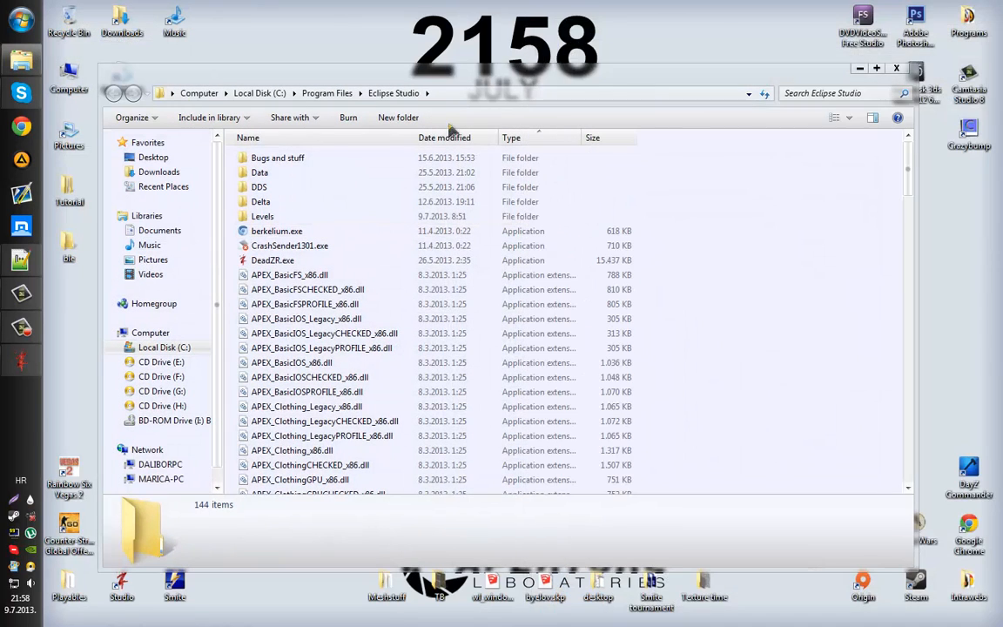
Open Tutorial_house_01.sco from the Data\ObjectsDepot\WZ_Tutorial folder.
double_click(284, 174)
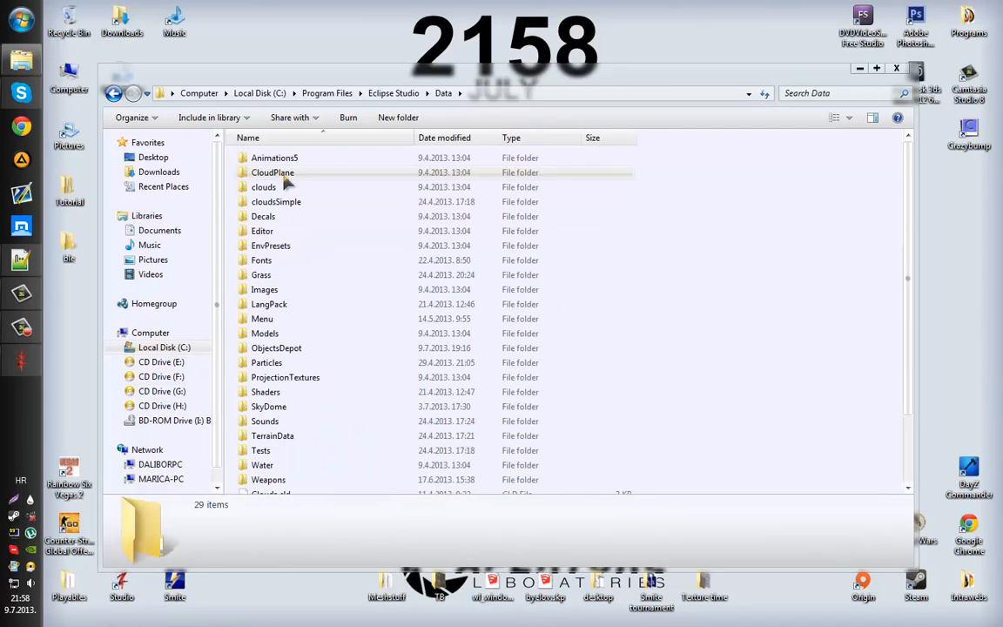
double_click(292, 348)
scroll(277, 354, down, 20)
scroll(277, 358, down, 1)
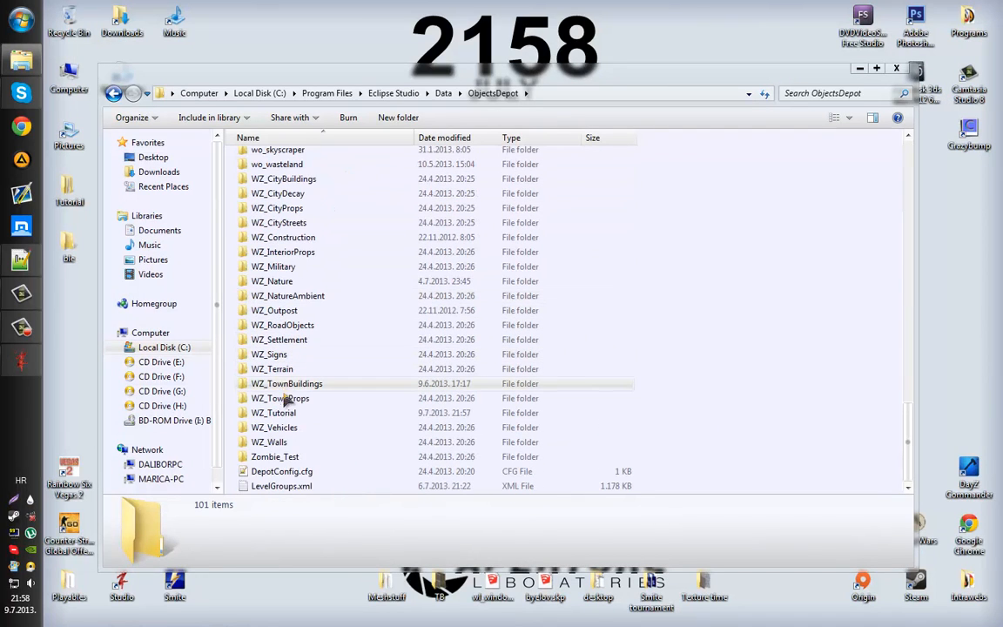
double_click(292, 415)
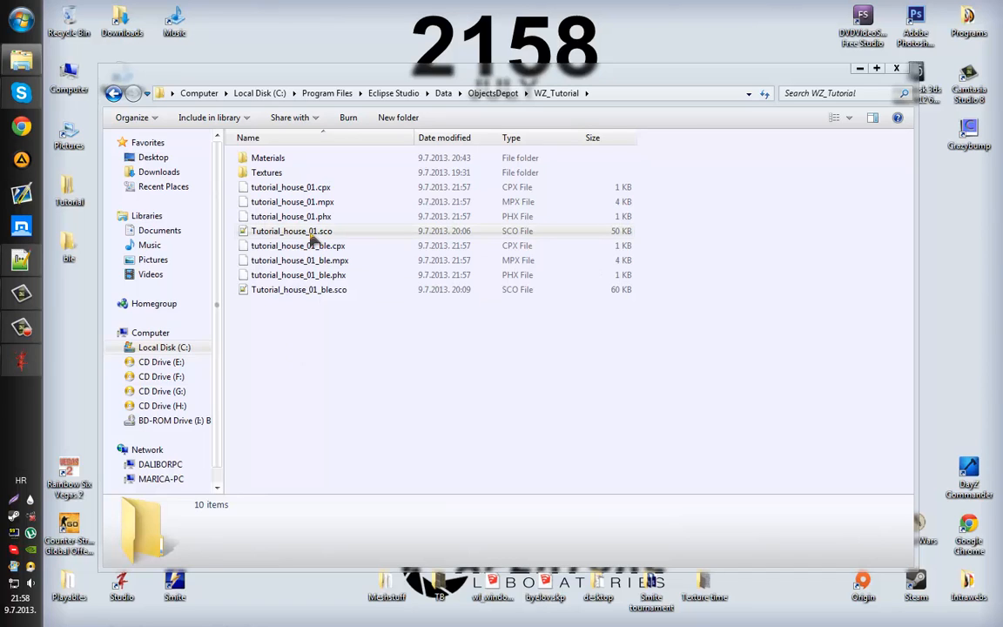
click(303, 232)
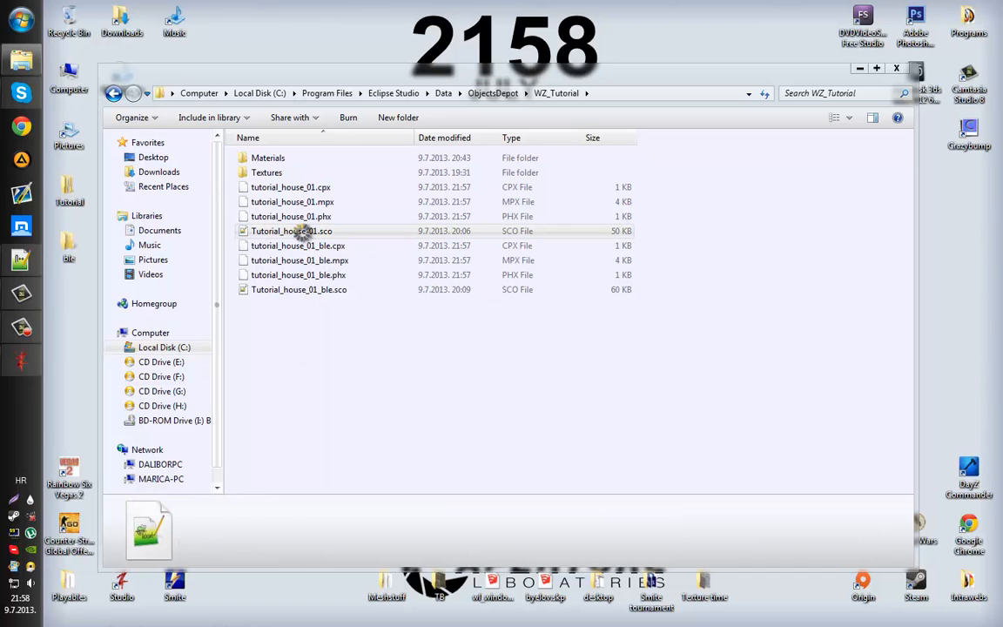
Open Tutorial_house_01.sco in Notepad++, dock the editor to half the screen and highlight the CentralPoint coordinates.
right_click(305, 231)
click(381, 271)
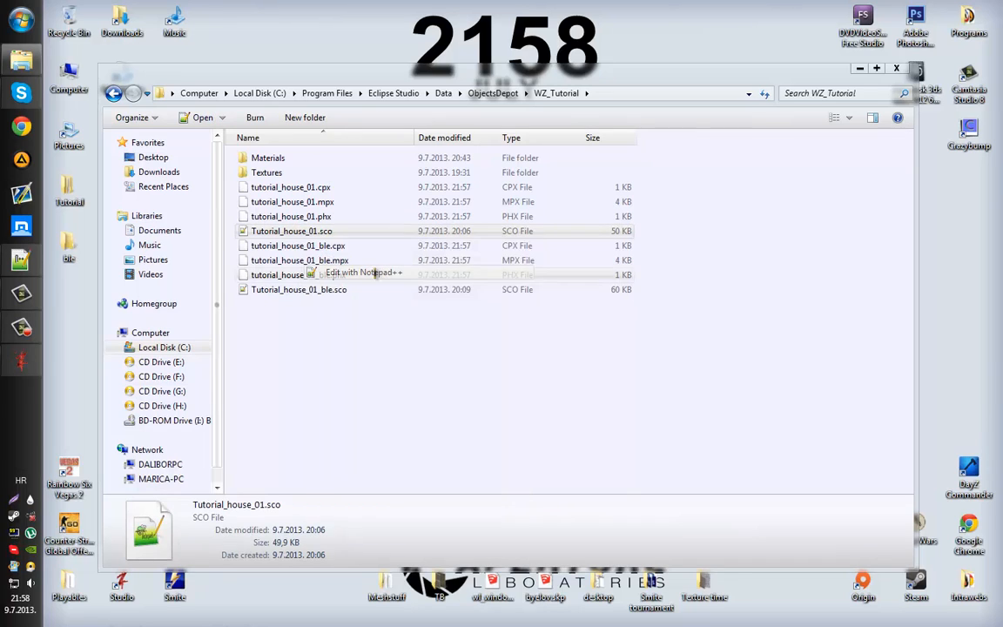
drag(245, 12, 1001, 148)
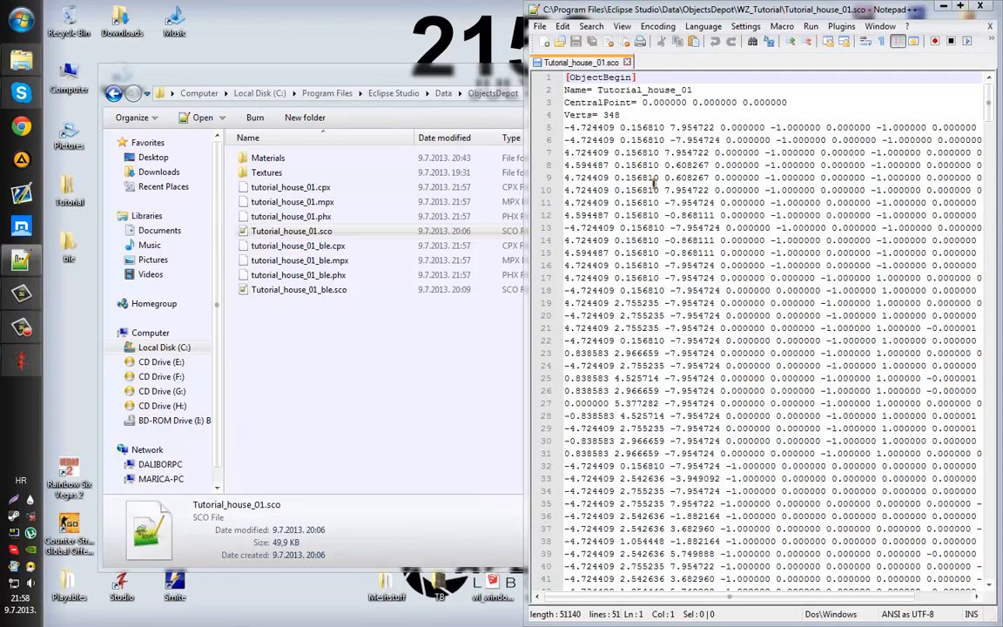
drag(643, 103, 759, 103)
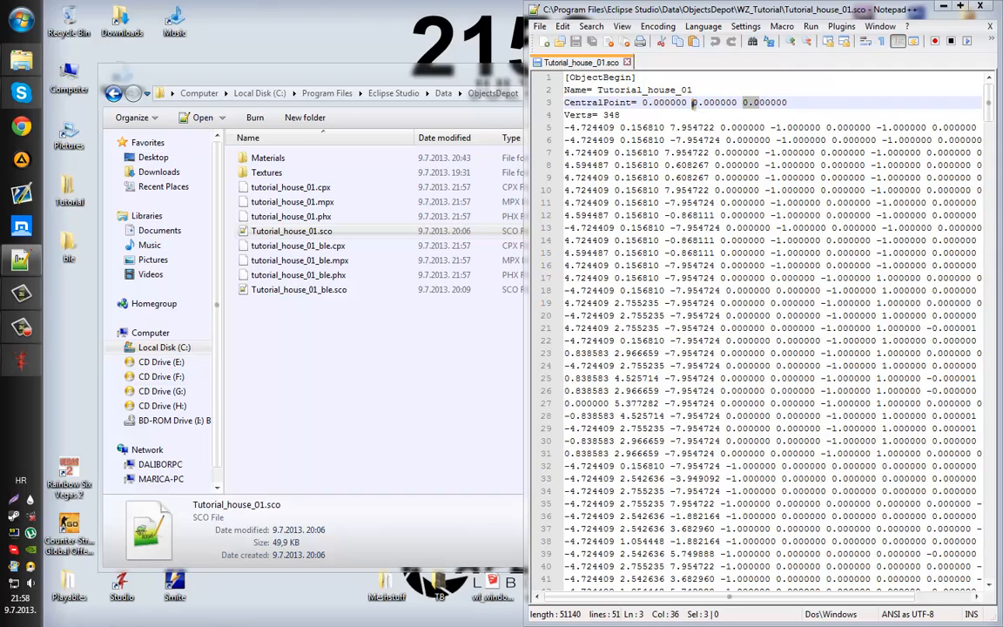
drag(694, 103, 782, 104)
click(740, 115)
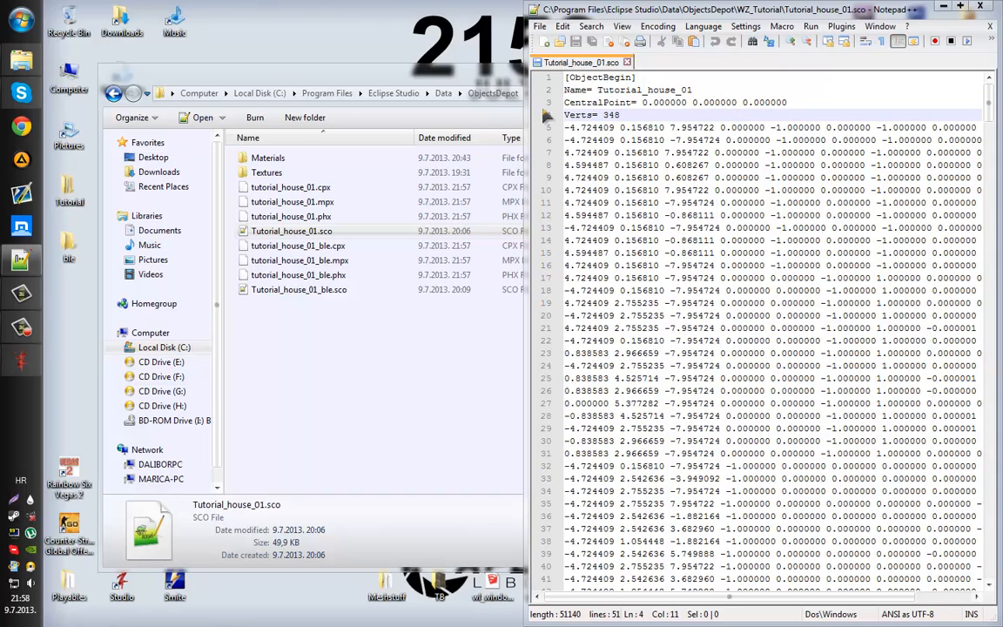
Set the second CentralPoint coordinate of Tutorial_house_01.sco to 2.00000 and save the file.
mouse_move(693, 101)
mouse_down()
mouse_move(737, 101)
mouse_move(710, 103)
mouse_up()
click(706, 103)
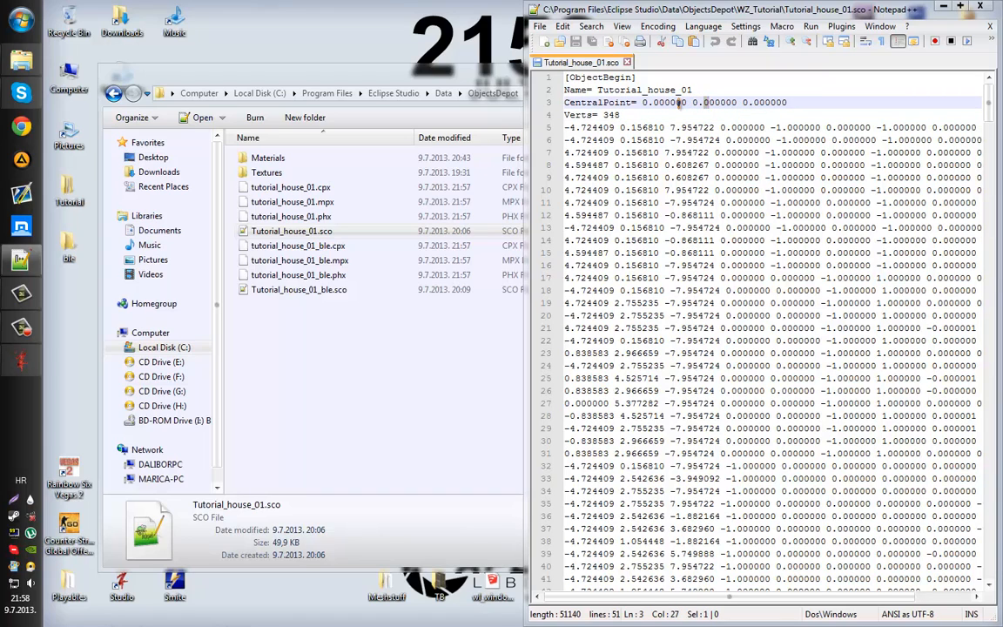
text(7)
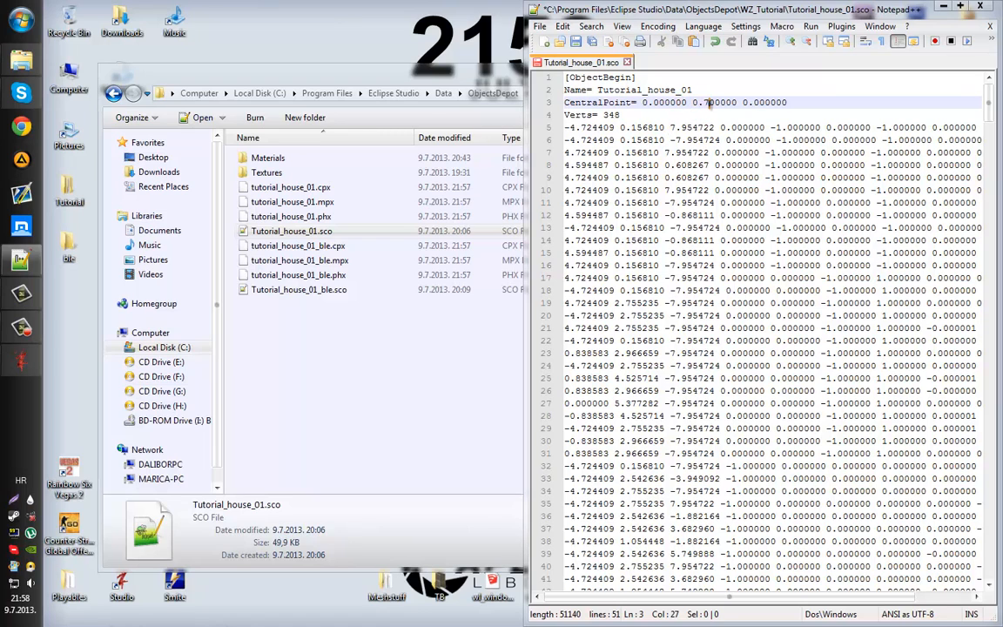
key(BackSpace)
key(BackSpace)
key(BackSpace)
text(2.)
key(Return)
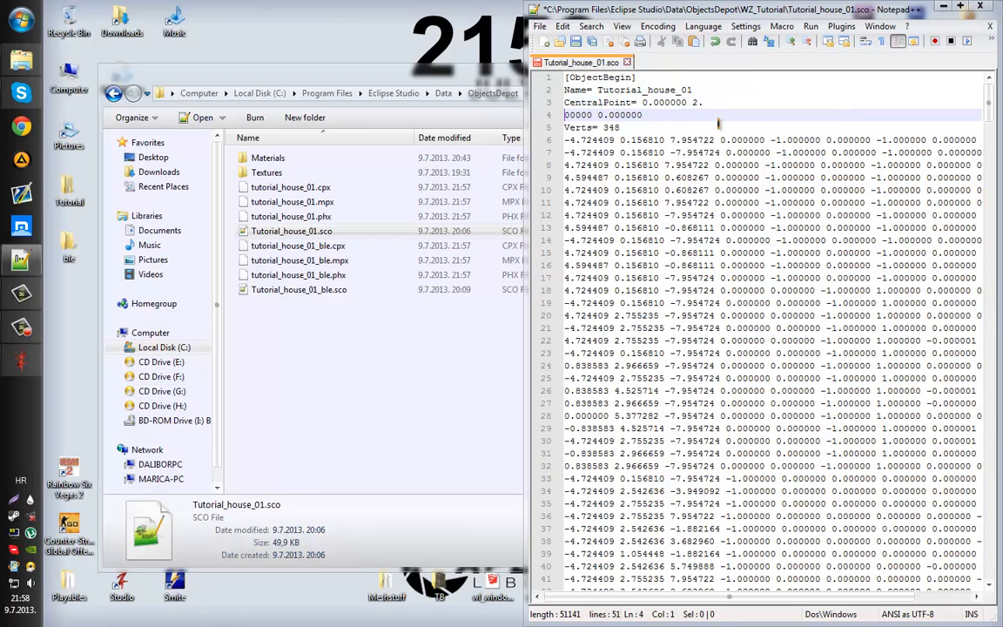
key(BackSpace)
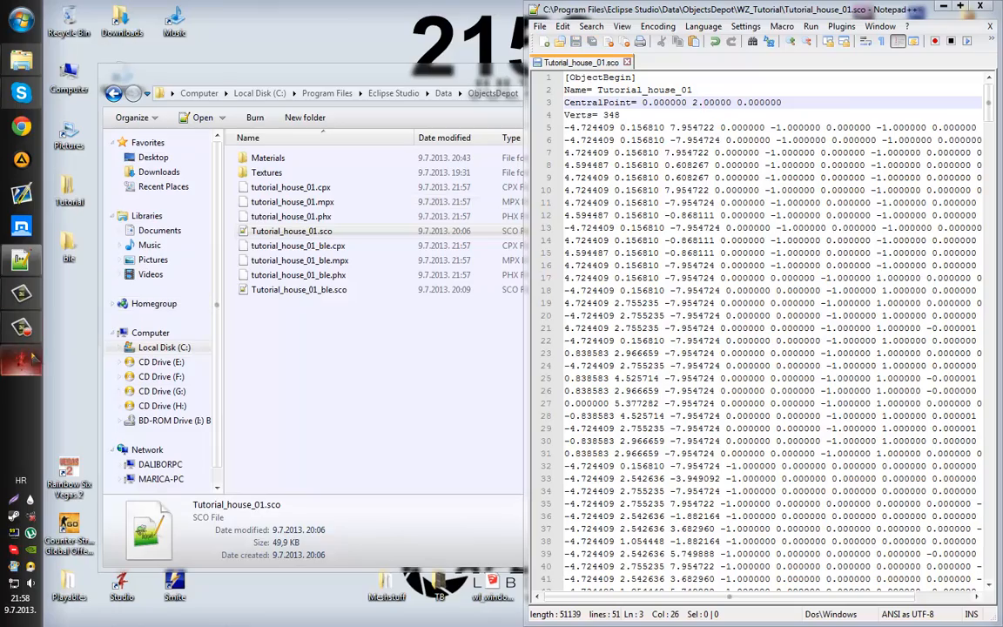
Switch to Eclipse Studio, reselect Tutorial house 01 and examine its placement relative to the floor.
click(21, 359)
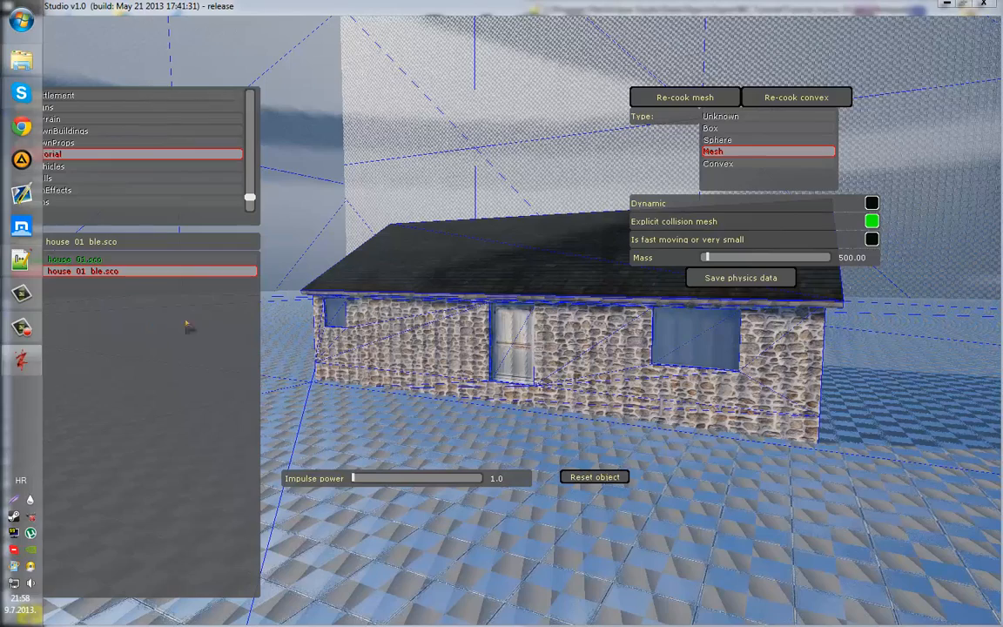
click(93, 261)
right_drag(337, 347, 340, 354)
Return to Notepad++, set the second CentralPoint coordinate to 0.10000, save the file and check the house in Eclipse Studio.
key(alt+Tab)
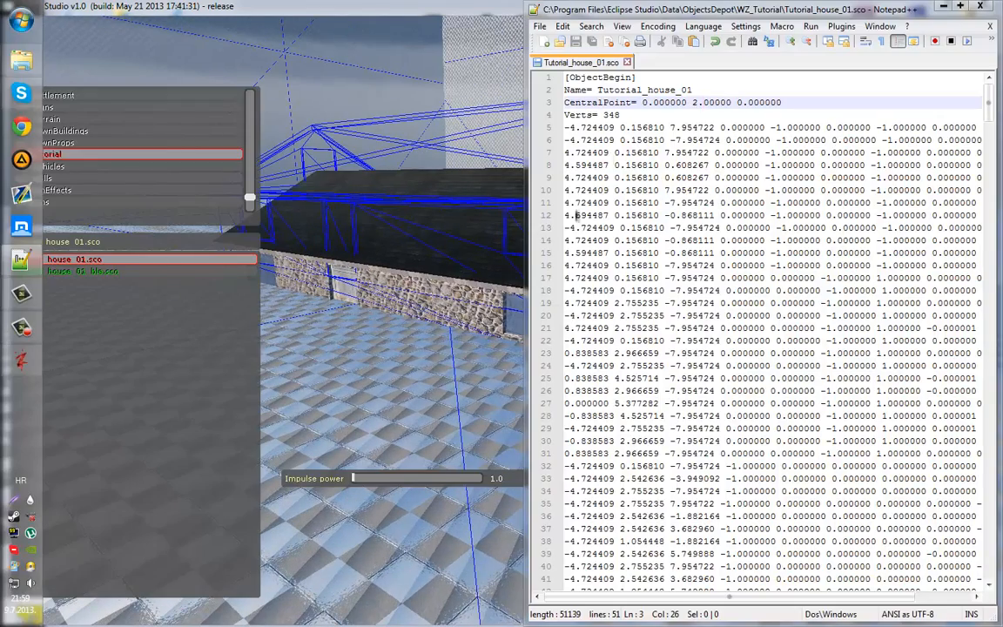
drag(694, 104, 709, 103)
text(0.1)
key(Return)
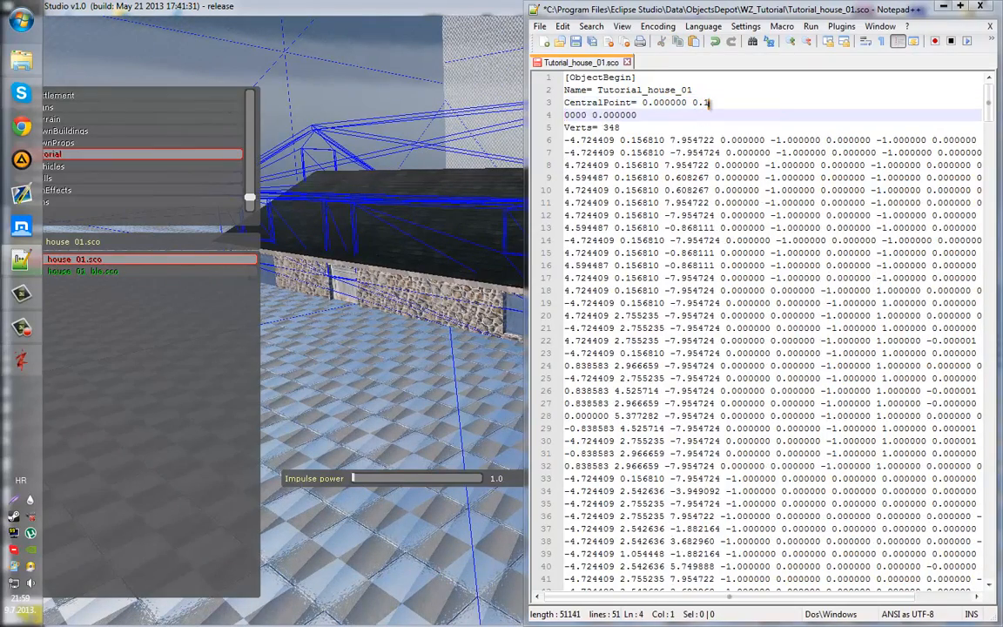
key(BackSpace)
key(ctrl+s)
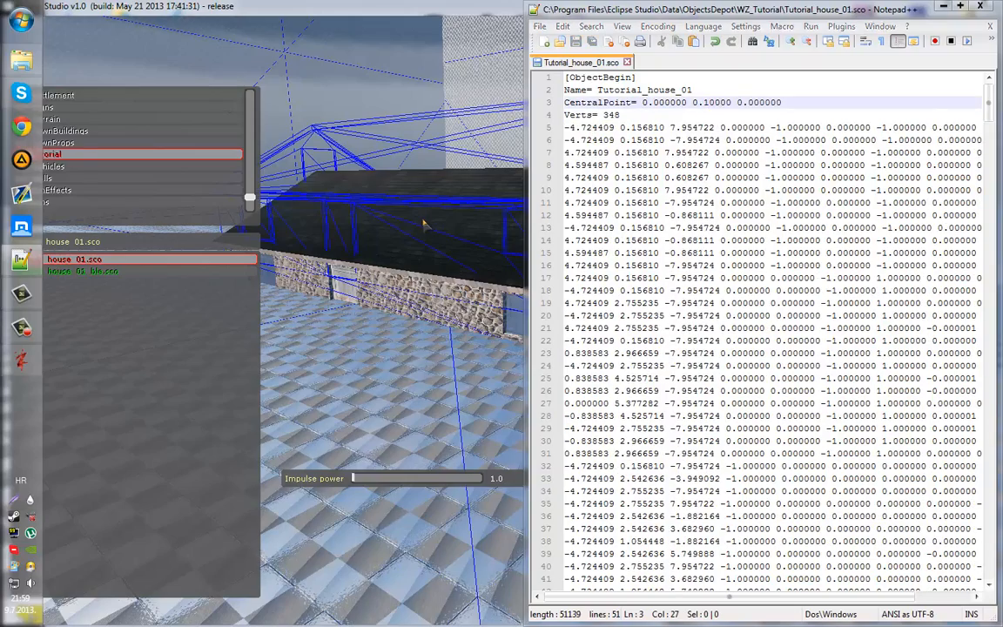
key(alt+Tab)
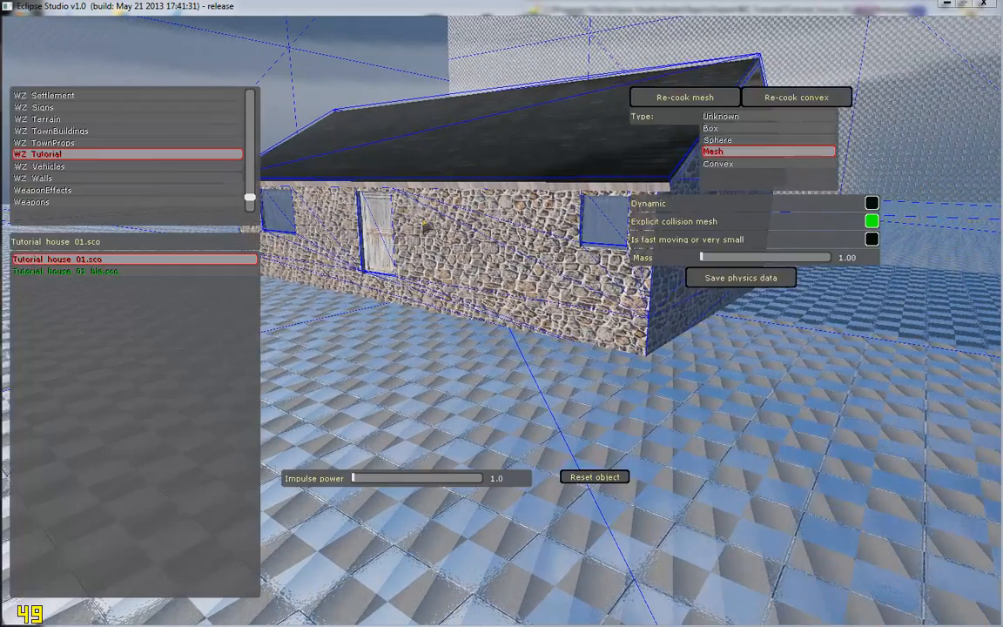
Set the second CentralPoint coordinate in Notepad++ to 0.50000, save the file and inspect the house's door base in Eclipse Studio.
key(alt+Tab)
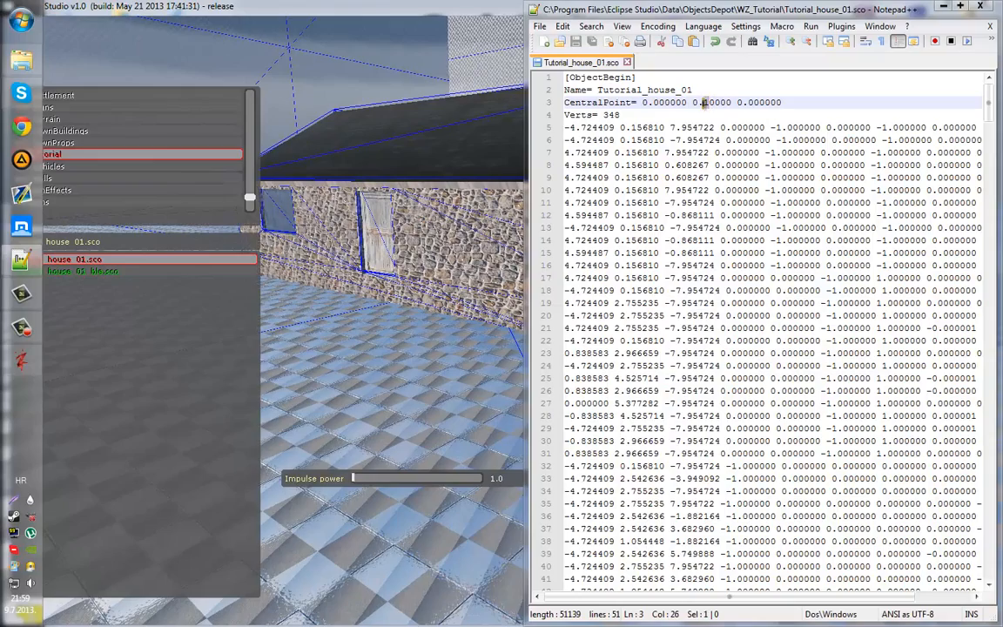
key(BackSpace)
text(5)
key(ctrl+s)
key(alt+Tab)
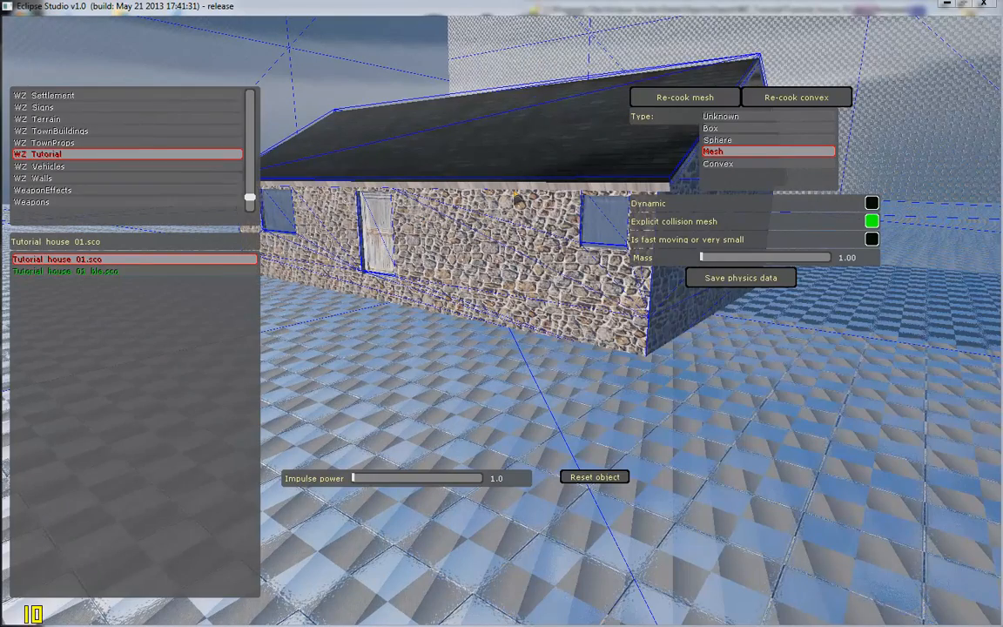
right_drag(338, 232, 352, 237)
key(w)
key(s)
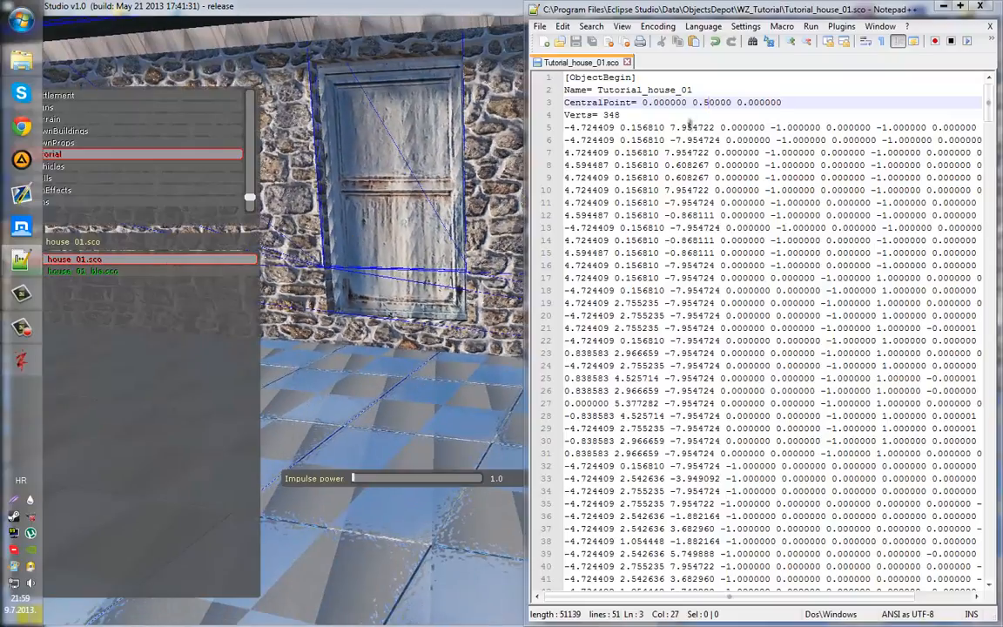
Set the second CentralPoint coordinate in Notepad++ to 0.60000, save the file and view the house in Eclipse Studio.
drag(710, 103, 704, 103)
text(6)
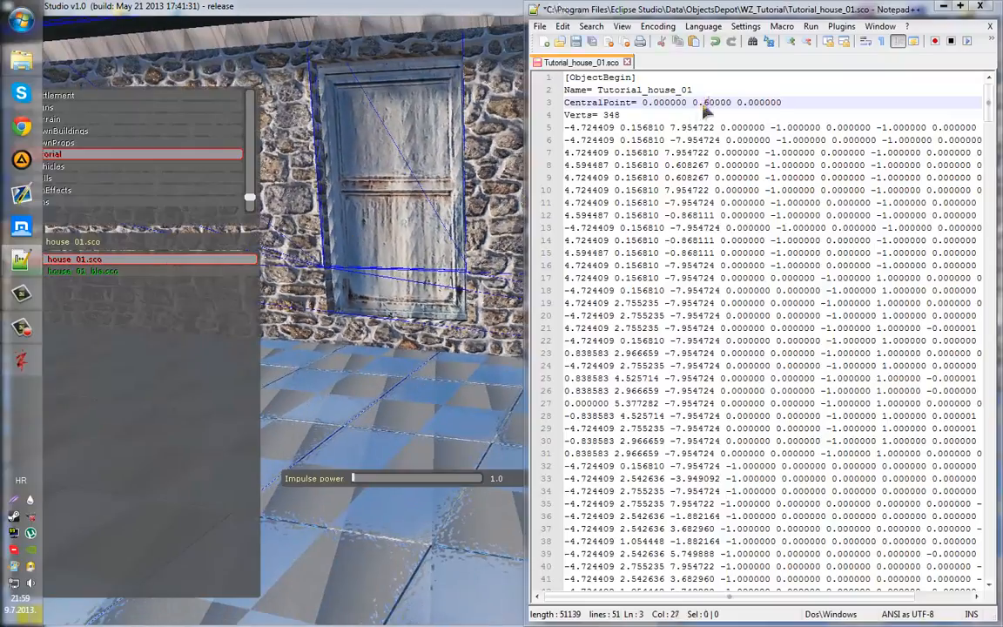
key(ctrl+s)
click(499, 197)
key(s)
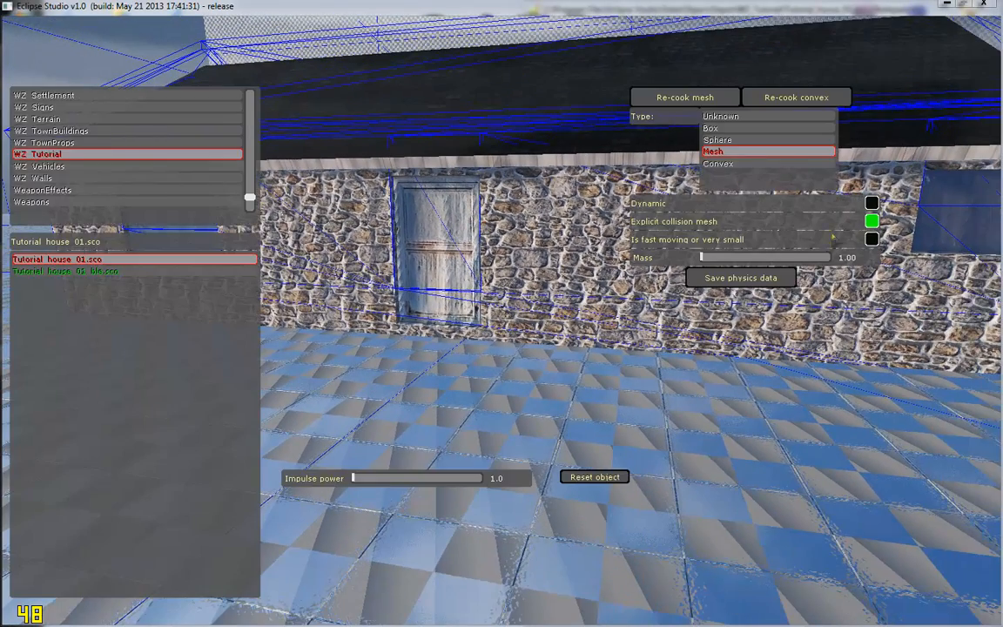
Re-cook the mesh and convex for Tutorial house 01, then recreate its physics object and save the physics data.
click(708, 102)
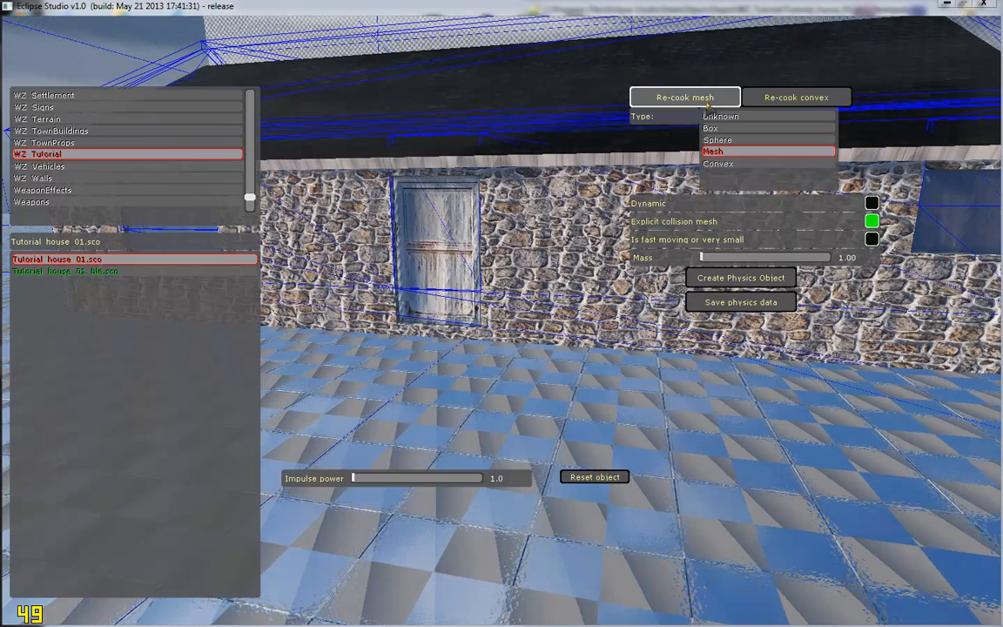
click(728, 278)
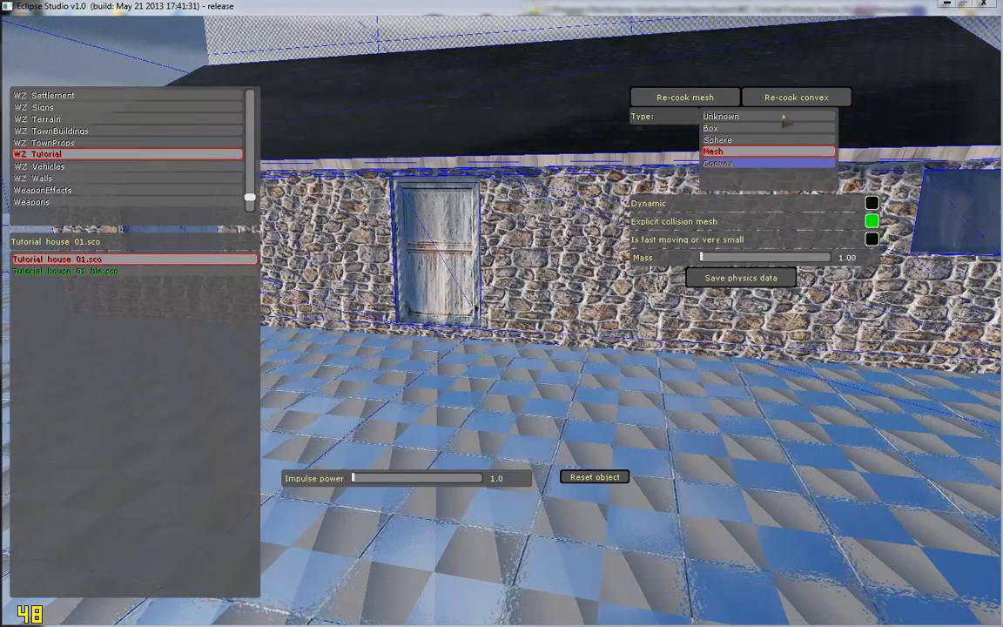
click(796, 97)
click(723, 280)
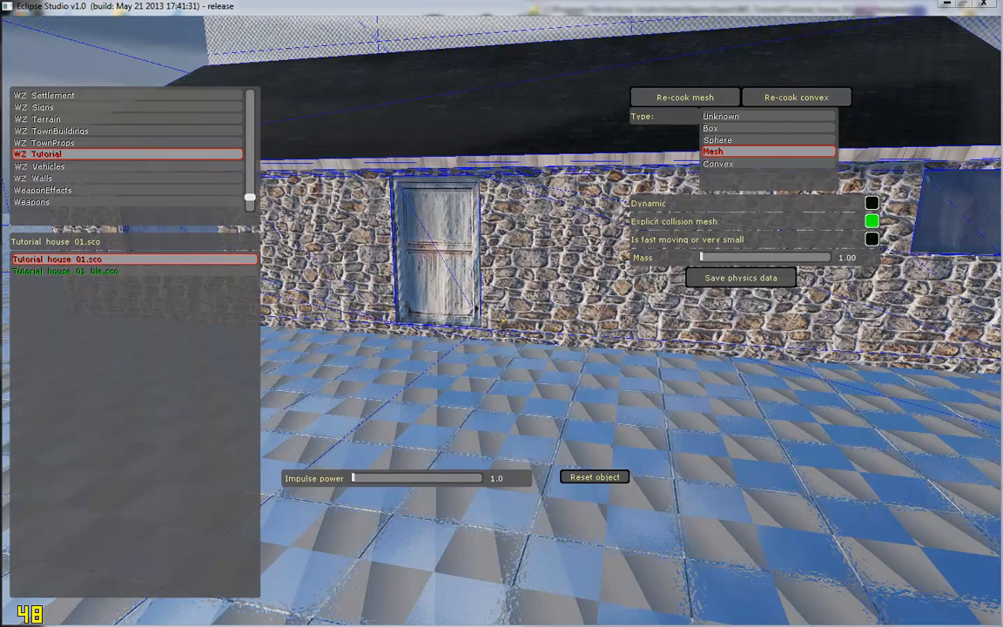
key(s)
right_drag(502, 323, 502, 323)
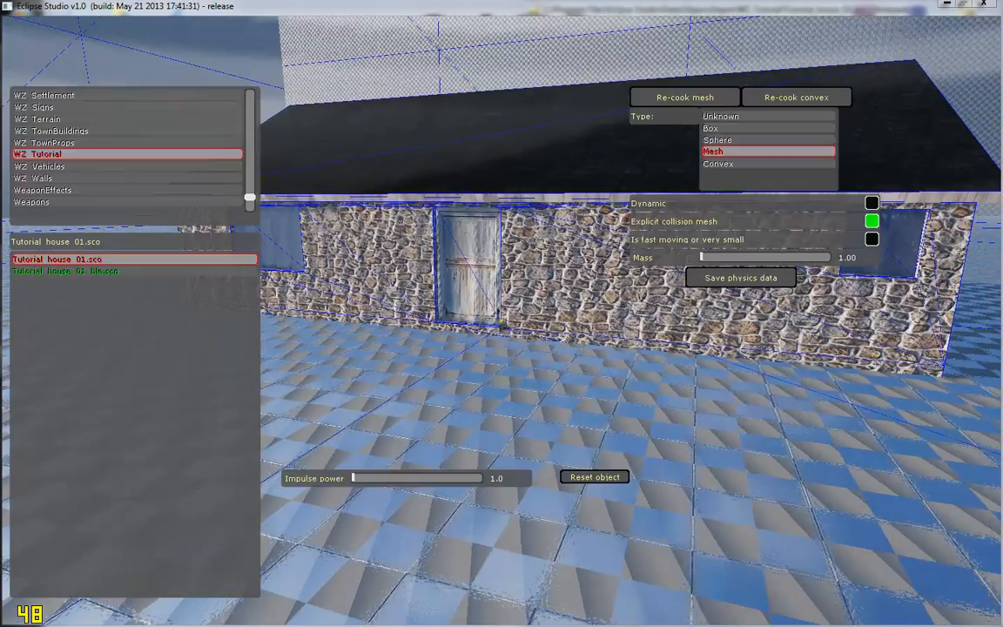
Select Tutorial house 01 ble and examine where it sits in the scene.
click(122, 272)
key(d)
right_drag(333, 306, 310, 300)
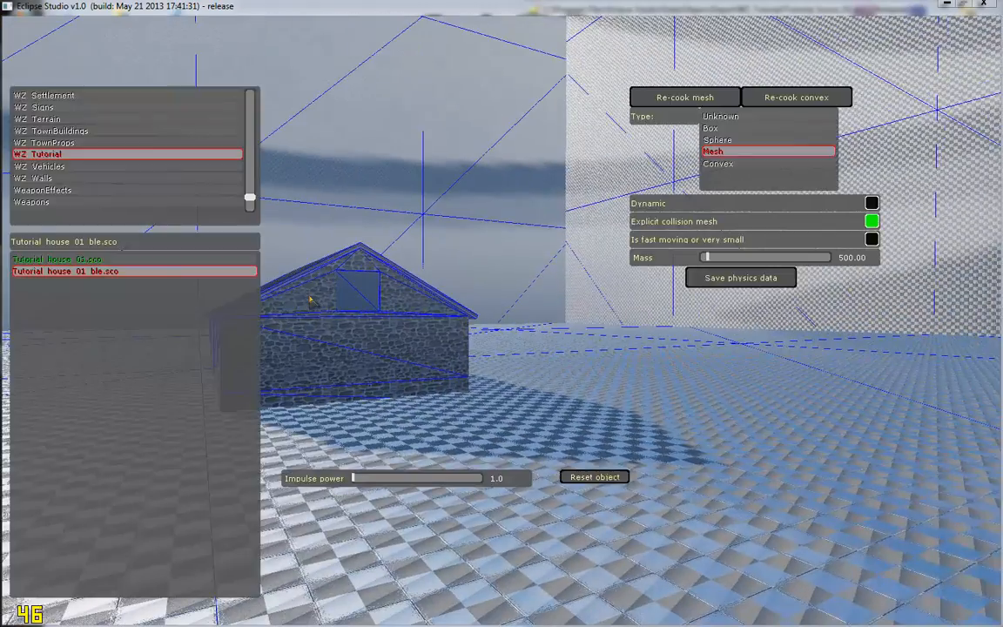
Switch to Windows Explorer and open Tutorial_house_01_ble.sco from the WZ_Tutorial folder in Notepad++.
key(alt+Tab)
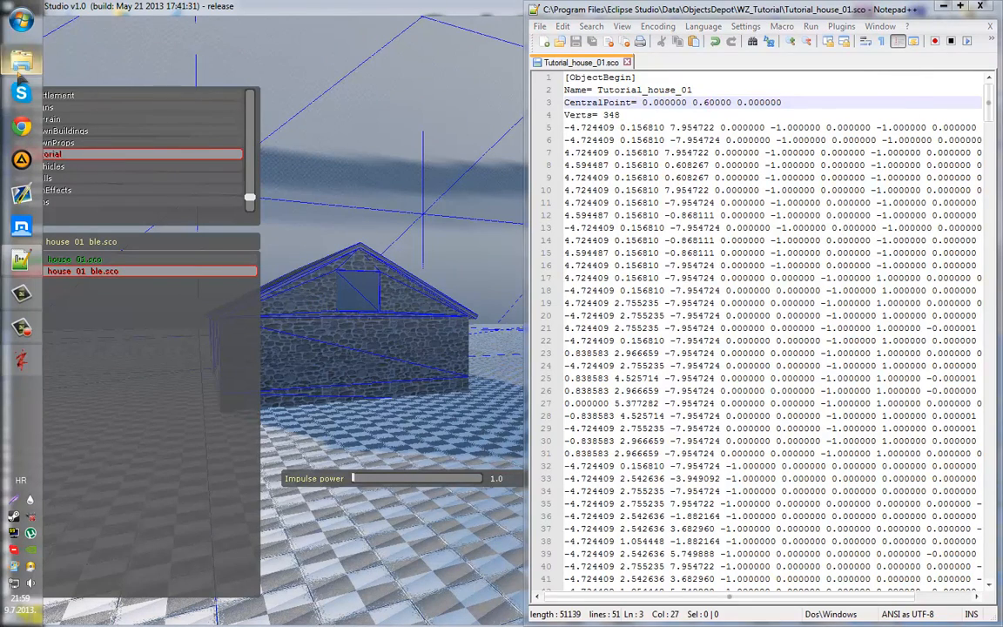
click(21, 63)
double_click(307, 295)
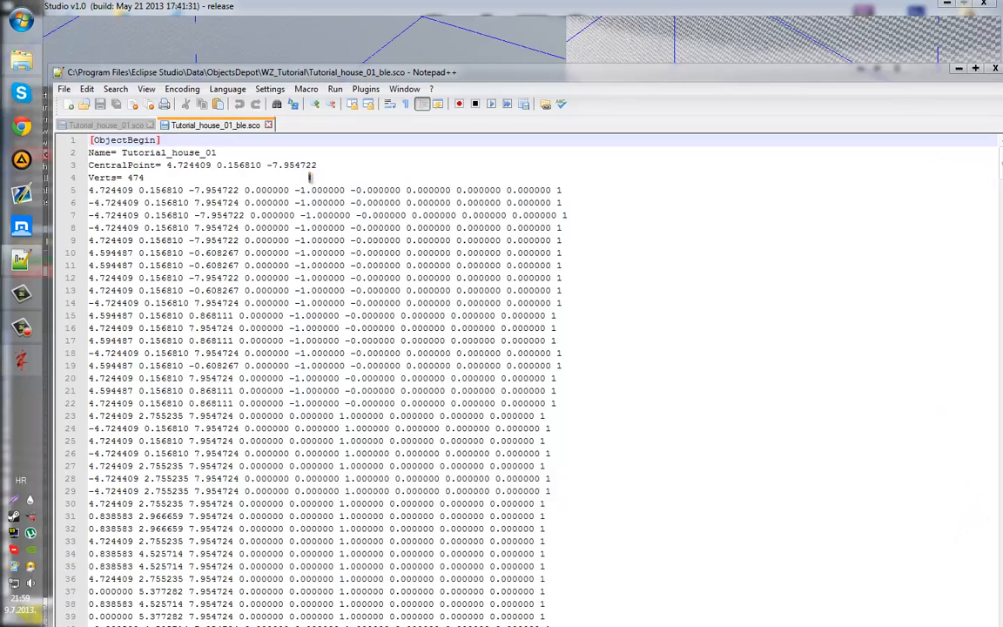
Replace the CentralPoint line of Tutorial_house_01_ble.sco with 0.000000 0.60000 0.000000 copied from Tutorial_house_01.sco, and save the file.
drag(317, 164, 217, 165)
click(135, 125)
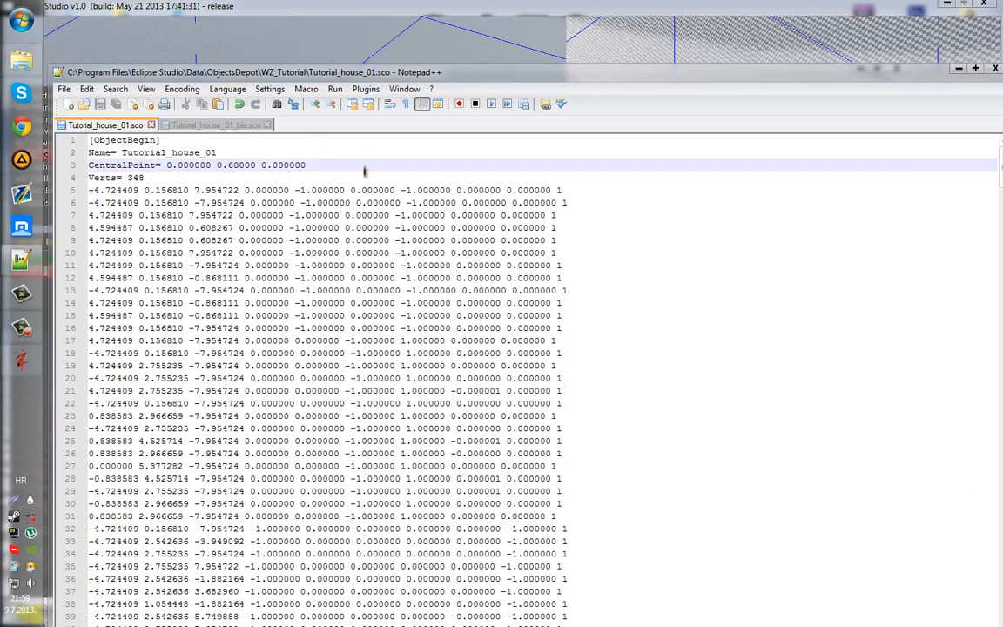
drag(296, 164, 287, 153)
key(ctrl+c)
click(248, 127)
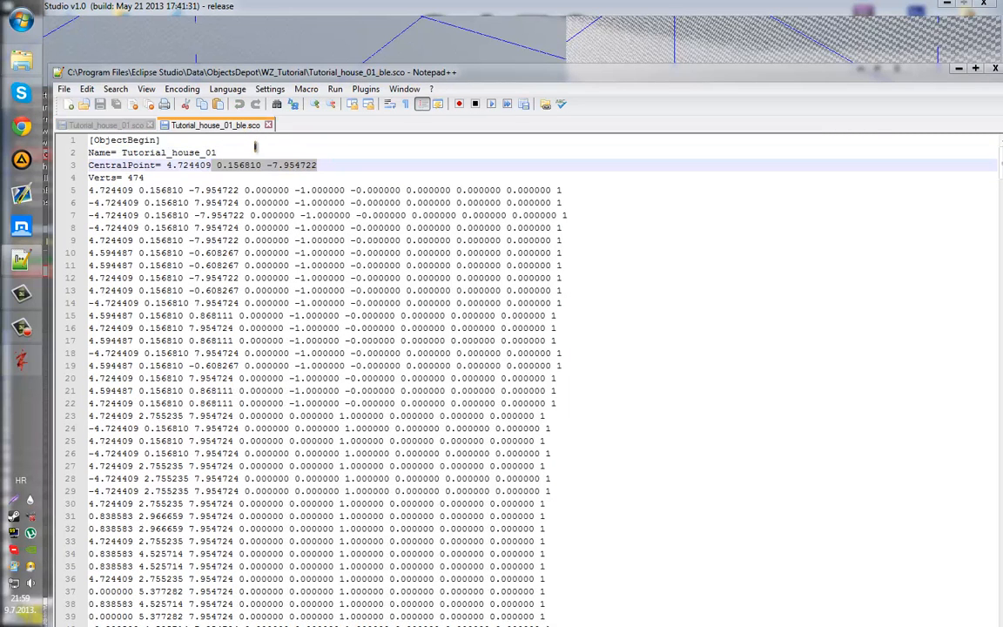
triple_click(328, 163)
key(ctrl+v)
key(ctrl+s)
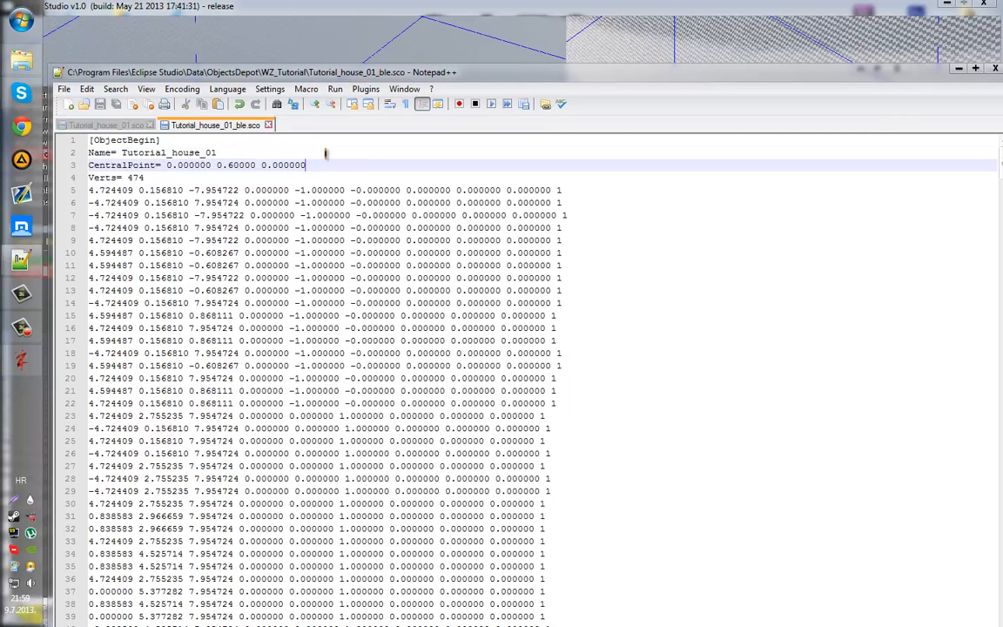
Return to Eclipse Studio, re-cook the mesh for Tutorial house 01 ble and recreate its physics object.
click(959, 68)
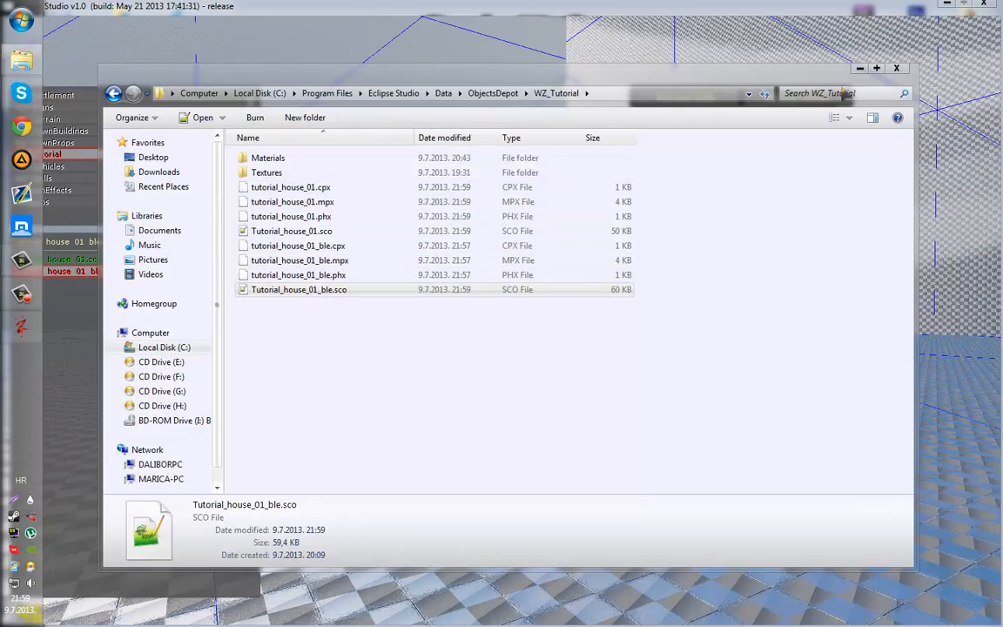
click(906, 70)
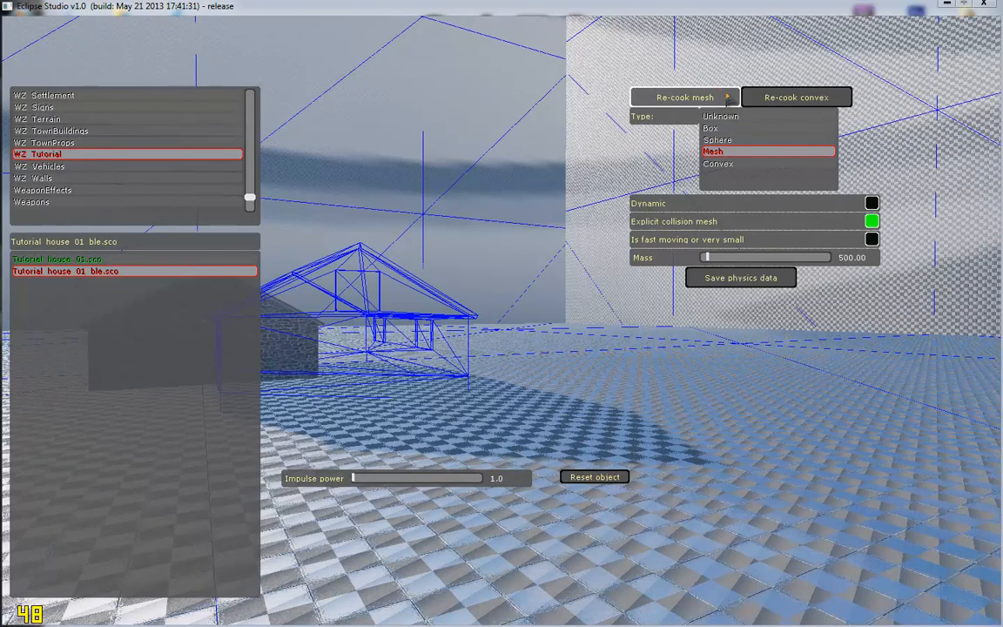
click(732, 98)
click(772, 284)
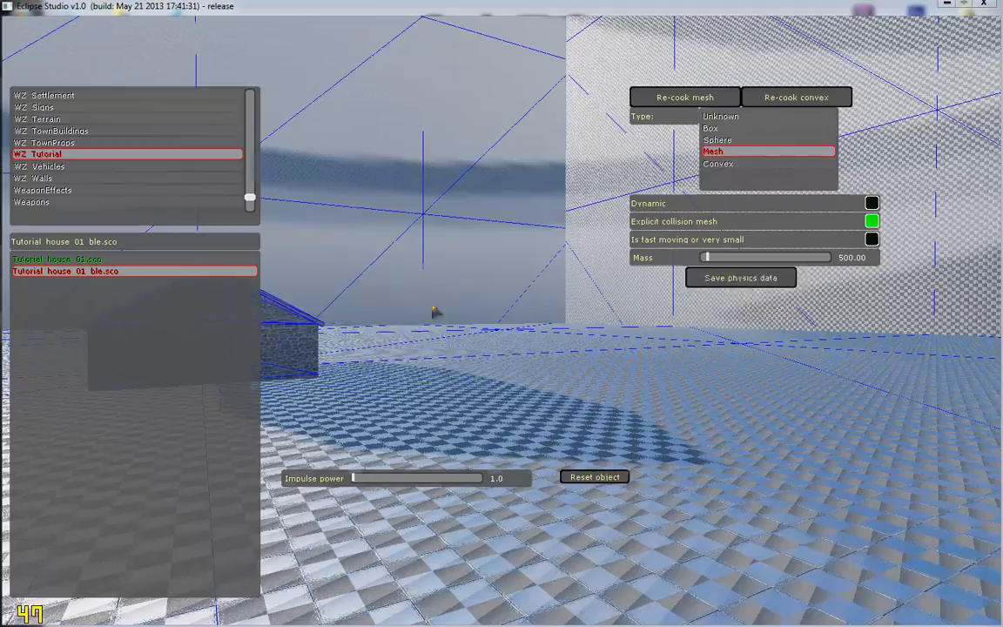
Compare the placement and collision outlines of Tutorial house 01 and Tutorial house 01 ble from several viewpoints.
mouse_move(433, 311)
right_down()
mouse_move(422, 316)
mouse_move(445, 317)
right_up()
key(w)
click(79, 261)
right_drag(331, 325, 285, 299)
key(s)
click(83, 264)
key(w)
key(w)
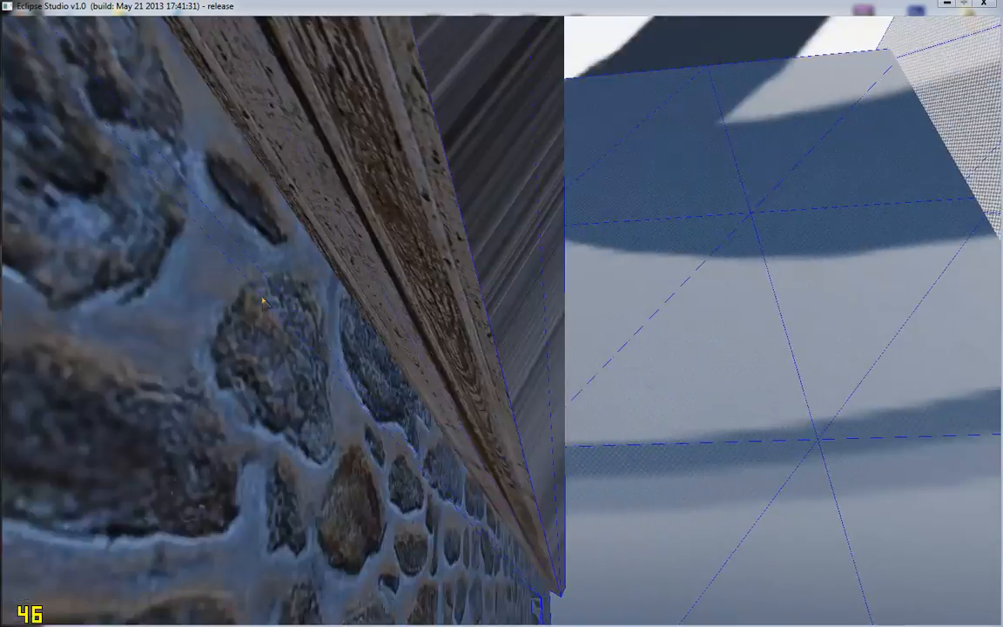
right_drag(262, 298, 256, 309)
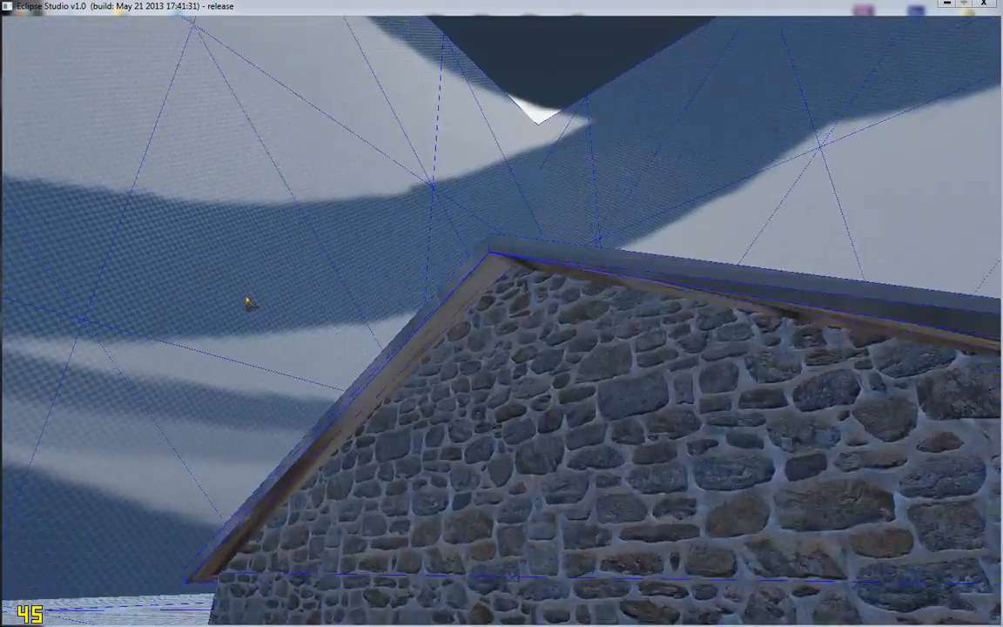
right_drag(248, 301, 276, 320)
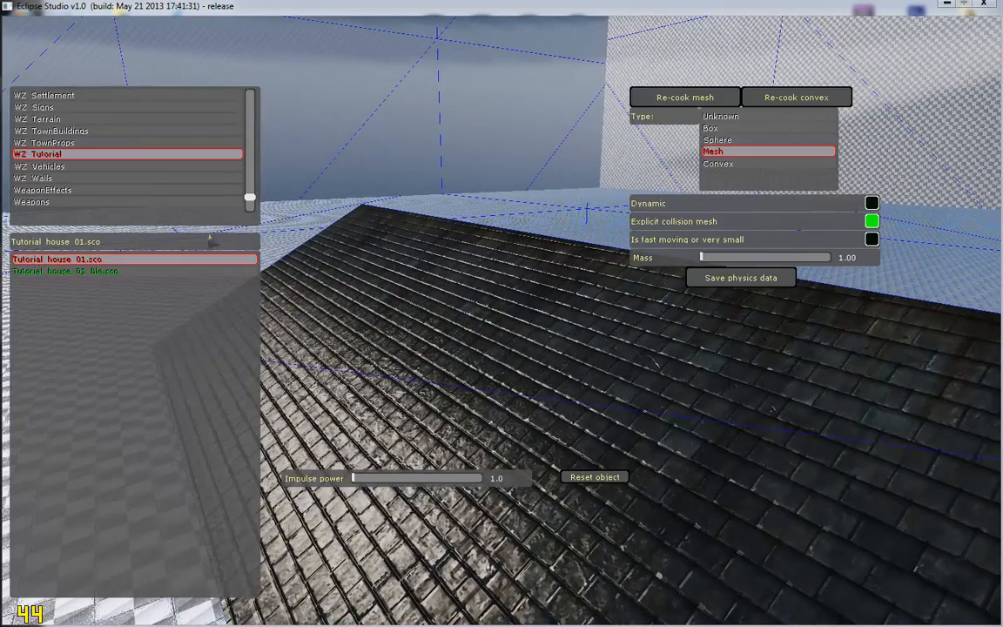
click(133, 274)
mouse_move(396, 357)
right_down()
mouse_move(407, 360)
mouse_move(385, 360)
right_up()
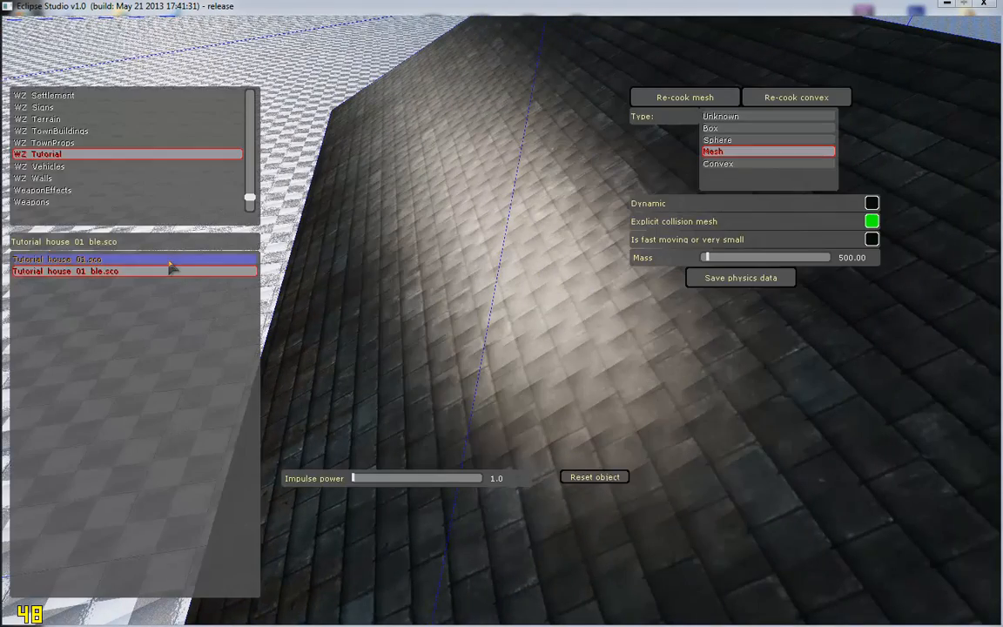
Alternate between Tutorial house 01 and Tutorial house 01 ble to examine their roof textures, stone walls and window openings.
click(167, 261)
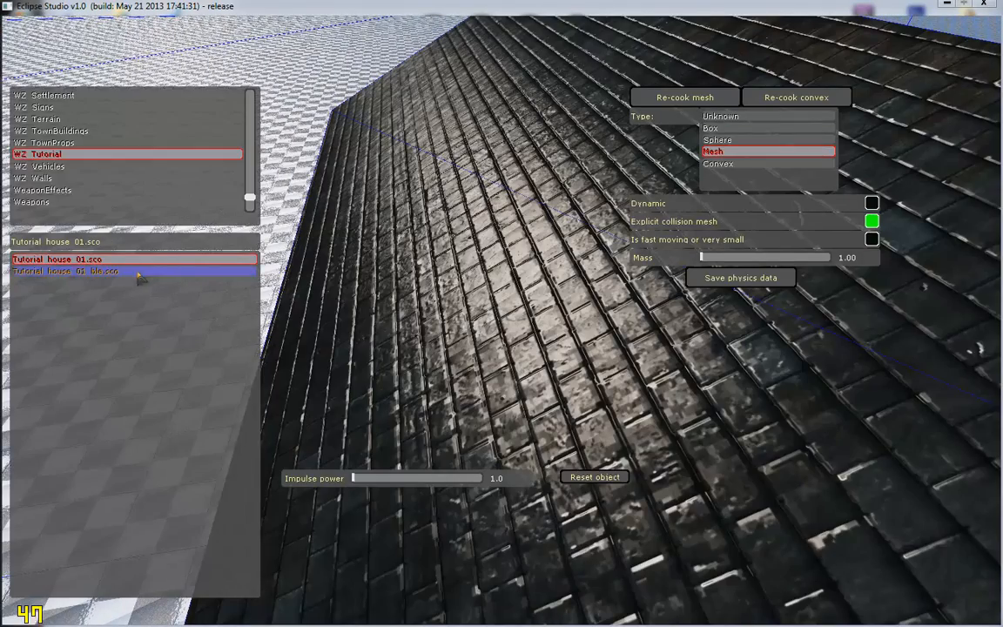
click(138, 273)
mouse_move(363, 273)
right_down()
mouse_move(377, 259)
mouse_move(365, 269)
mouse_move(332, 260)
mouse_move(363, 265)
right_up()
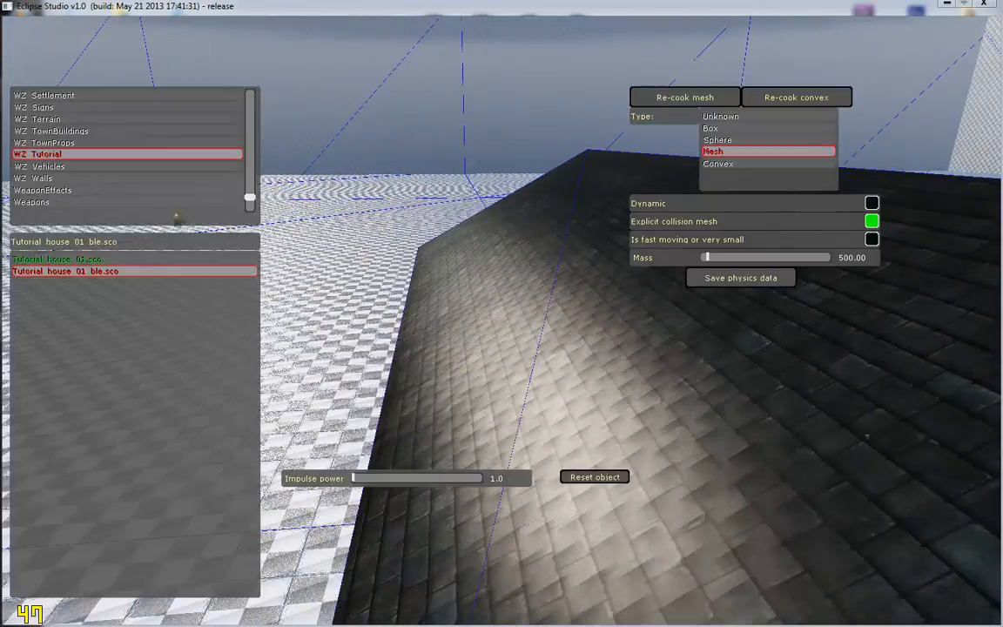
right_drag(280, 331, 348, 331)
click(88, 273)
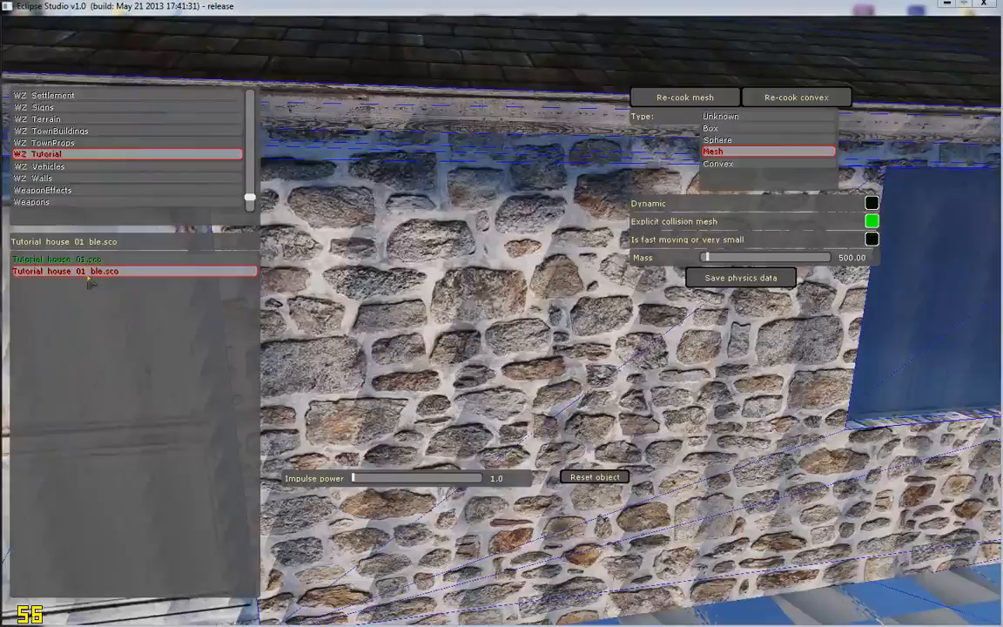
click(117, 261)
right_drag(384, 288, 418, 374)
click(128, 271)
right_drag(471, 340, 458, 282)
key(s)
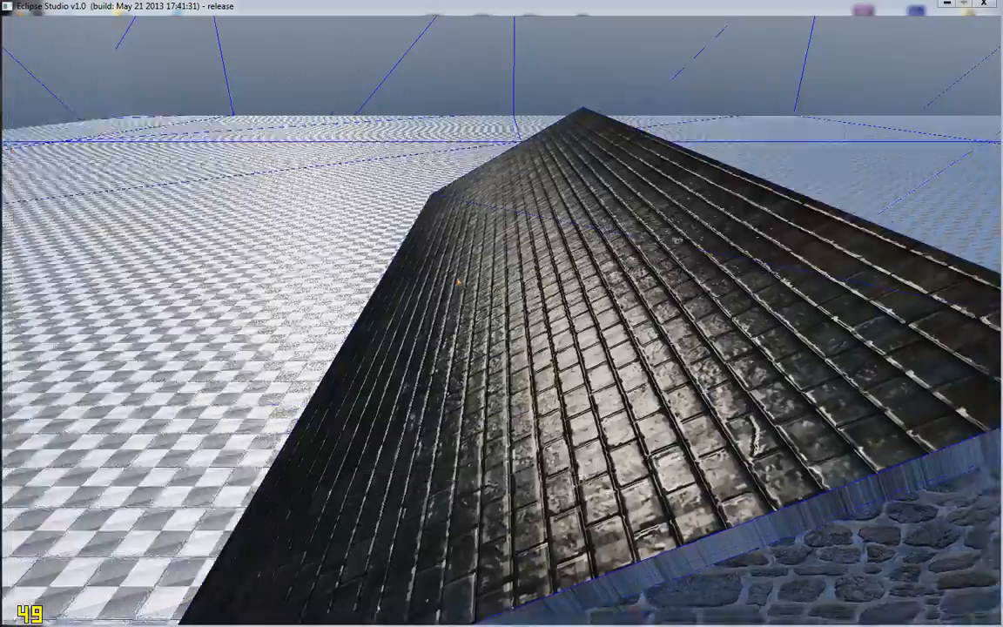
right_drag(456, 283, 198, 296)
click(131, 272)
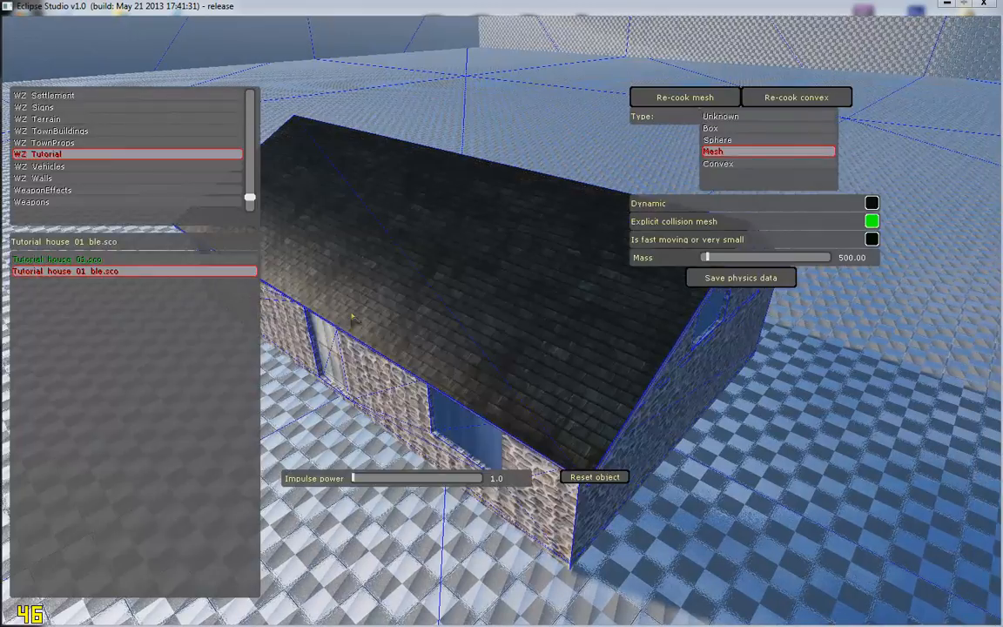
right_drag(353, 319, 255, 308)
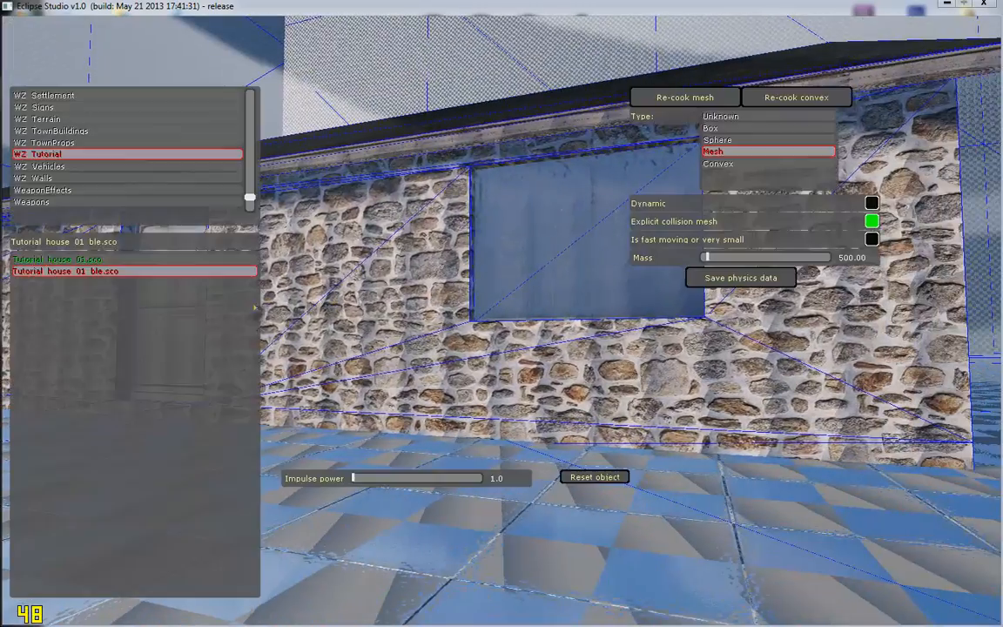
right_drag(370, 294, 387, 324)
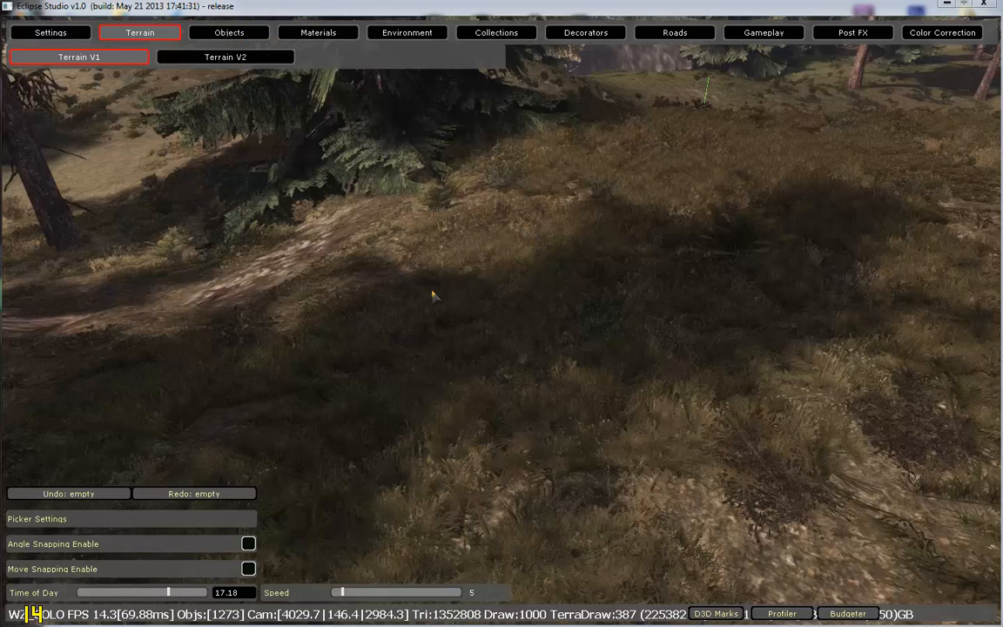
Add a Tutorial house 01 object from the WZ Tutorial category to the terrain of the Colorado level.
click(229, 32)
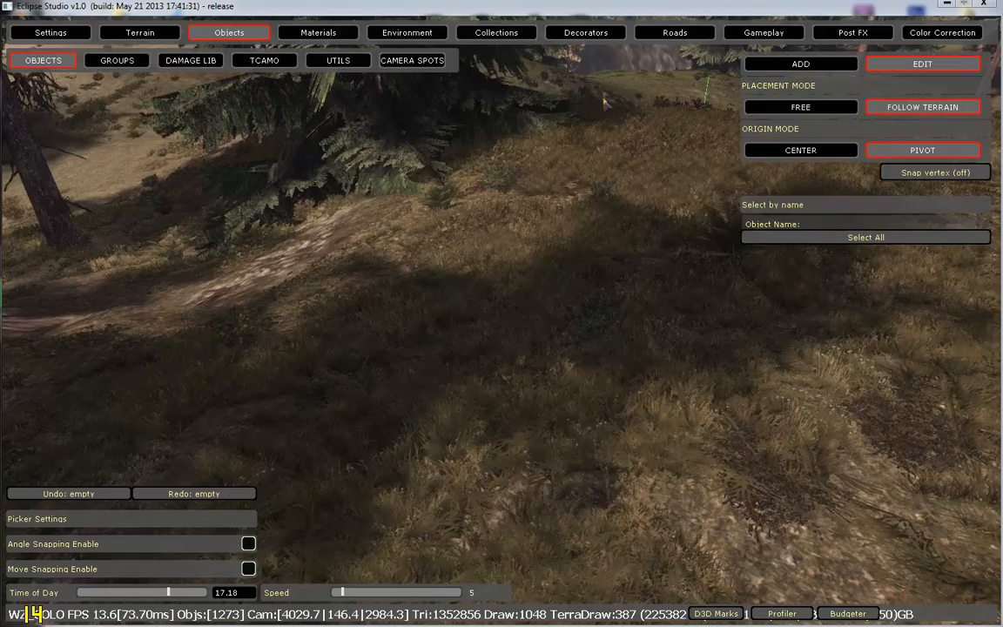
click(815, 64)
scroll(805, 303, down, 10)
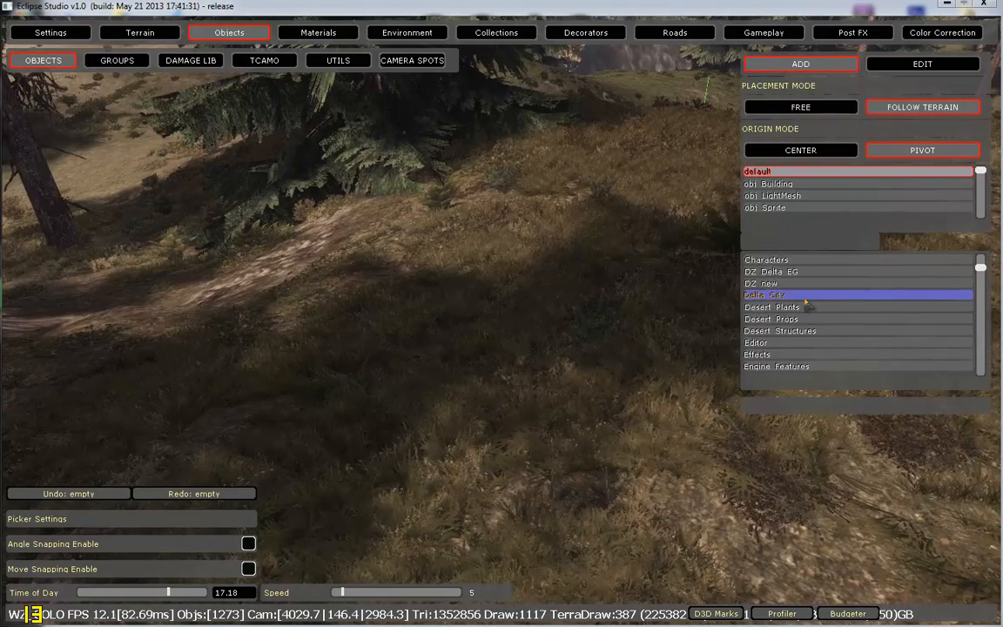
scroll(806, 303, up, 5)
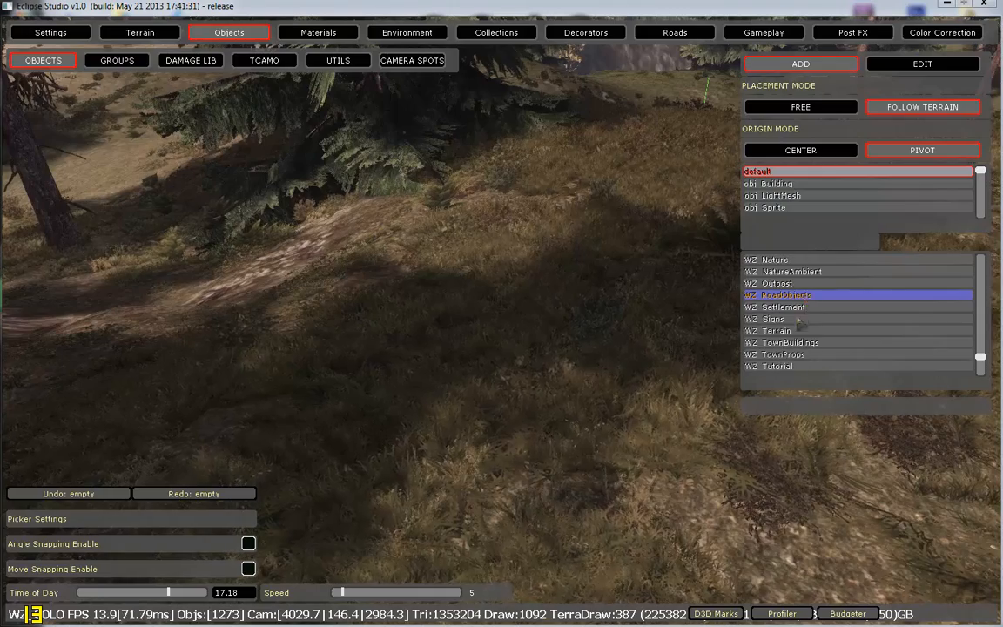
click(791, 366)
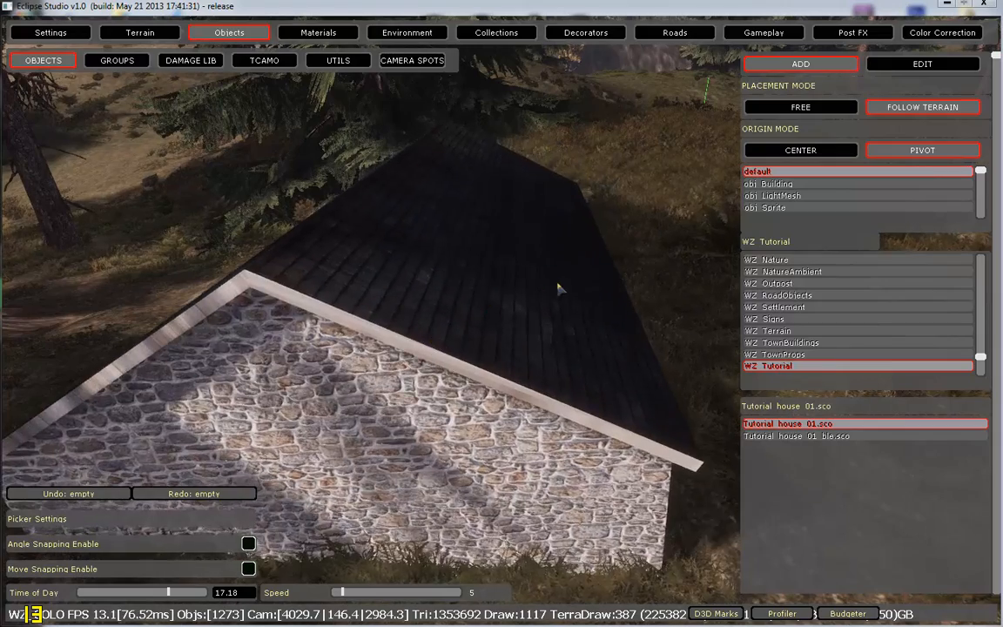
right_drag(516, 323, 452, 338)
key(d)
key(s)
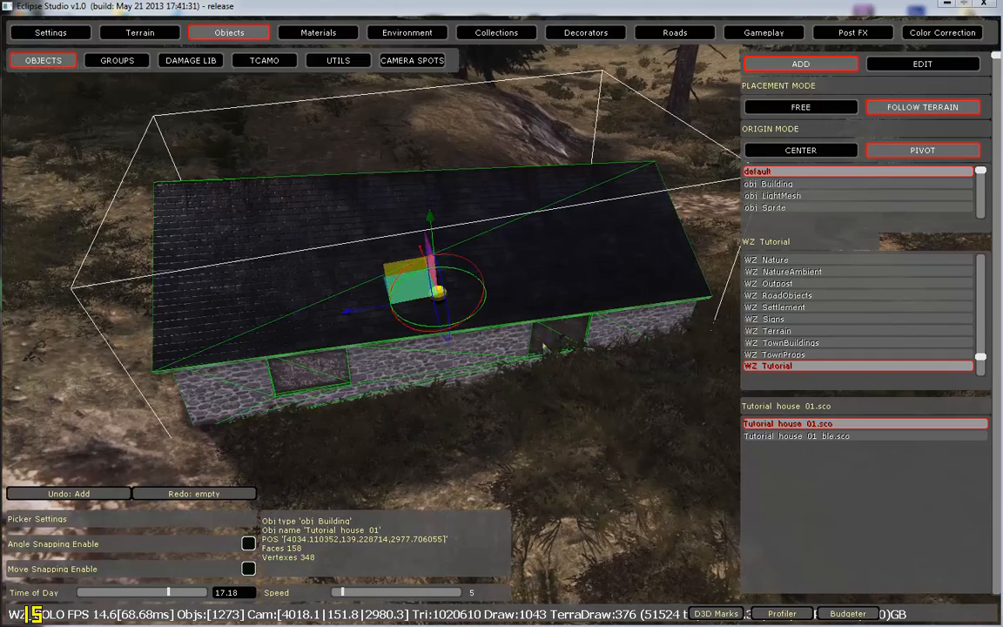
Move the placed house to about X 4029.14, Z 2973.70 and set its Y and Z rotations to 0.
drag(544, 349, 587, 365)
right_drag(587, 365, 373, 360)
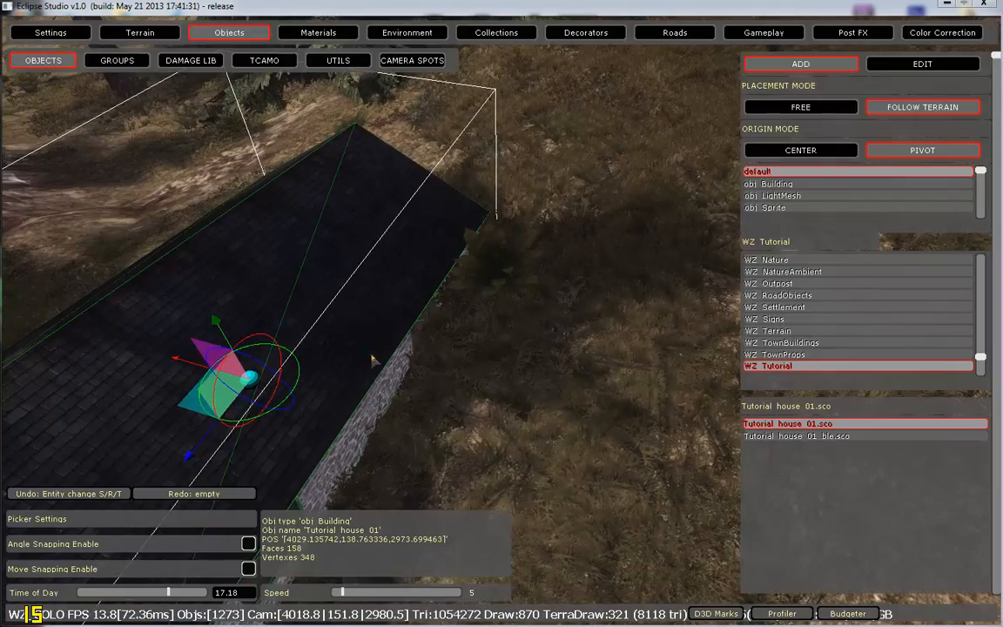
click(932, 65)
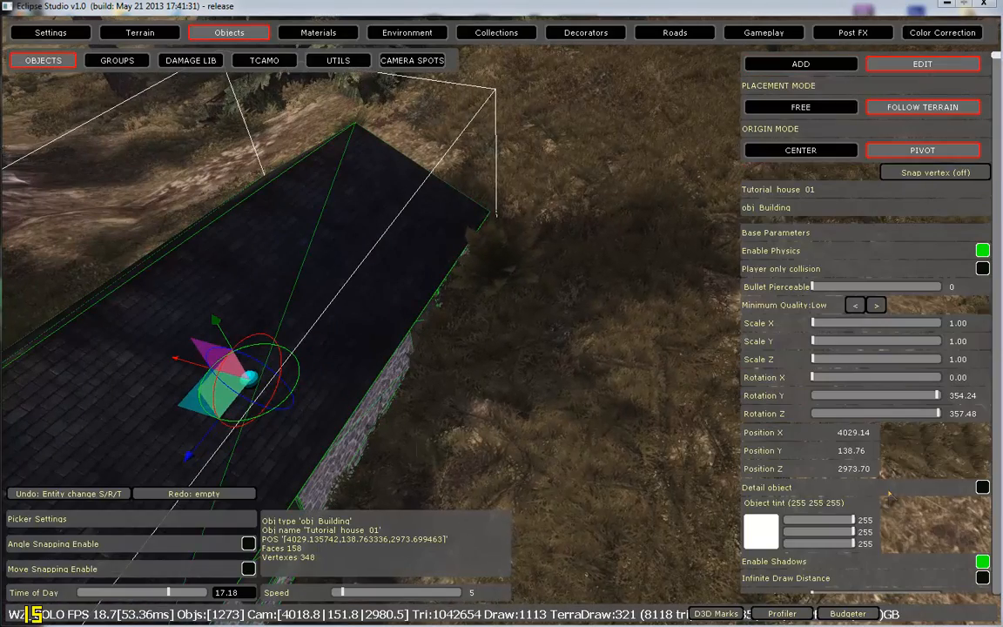
click(963, 414)
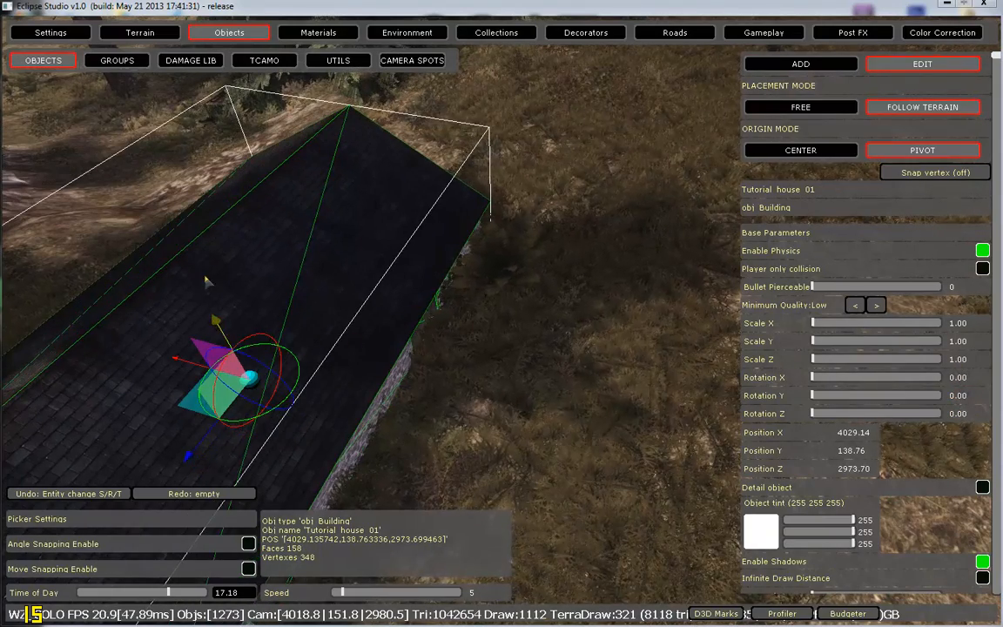
Raise the house vertically to about Y 139.48.
drag(188, 224, 185, 236)
key(a)
right_drag(185, 236, 220, 228)
key(w)
key(a)
key(w)
key(s)
right_drag(463, 180, 555, 193)
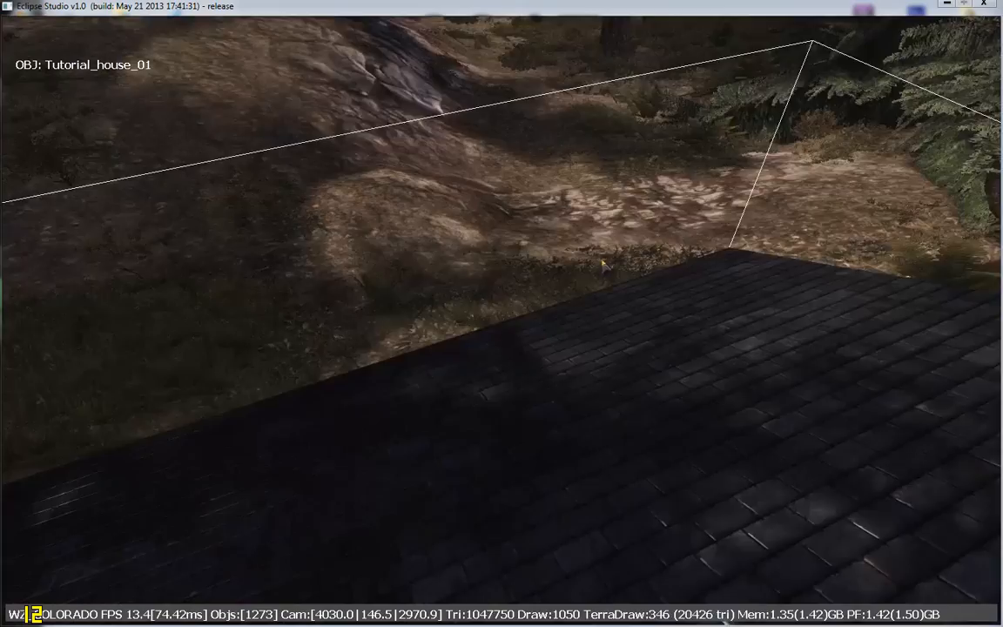
Turn off shadow blur with the console command r_shadow_blur 0.
key(grave)
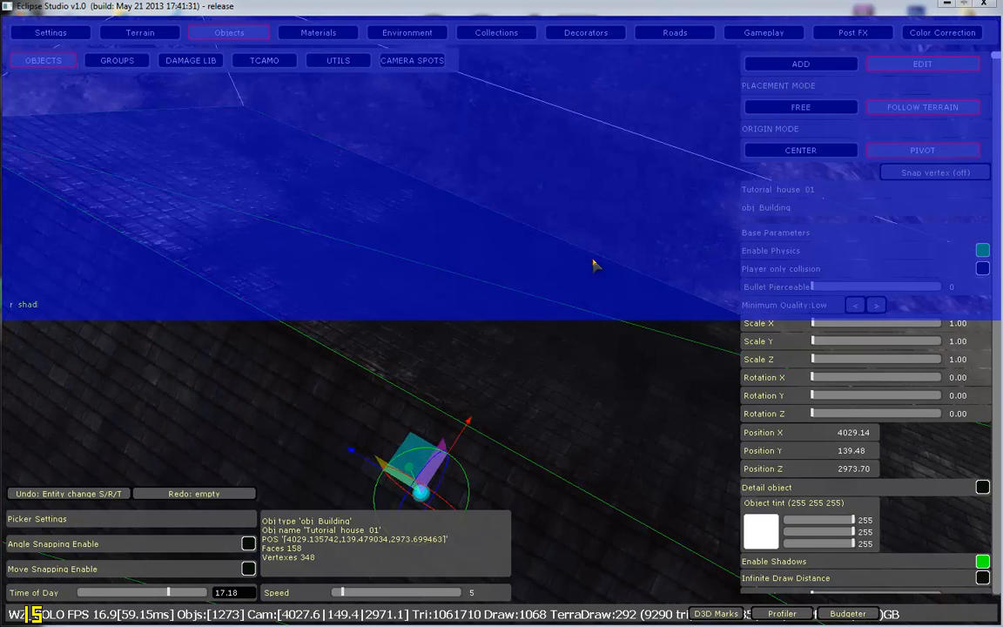
key(Return)
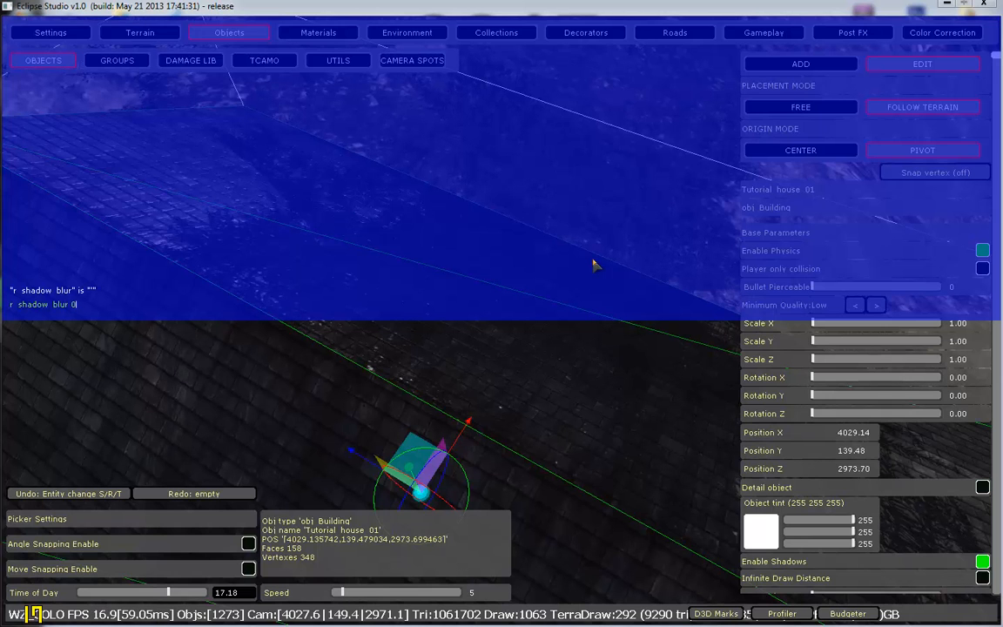
key(grave)
Add a Tutorial house 01 ble object from the WZ Tutorial category on the open ground beside the first house.
right_drag(594, 266, 463, 242)
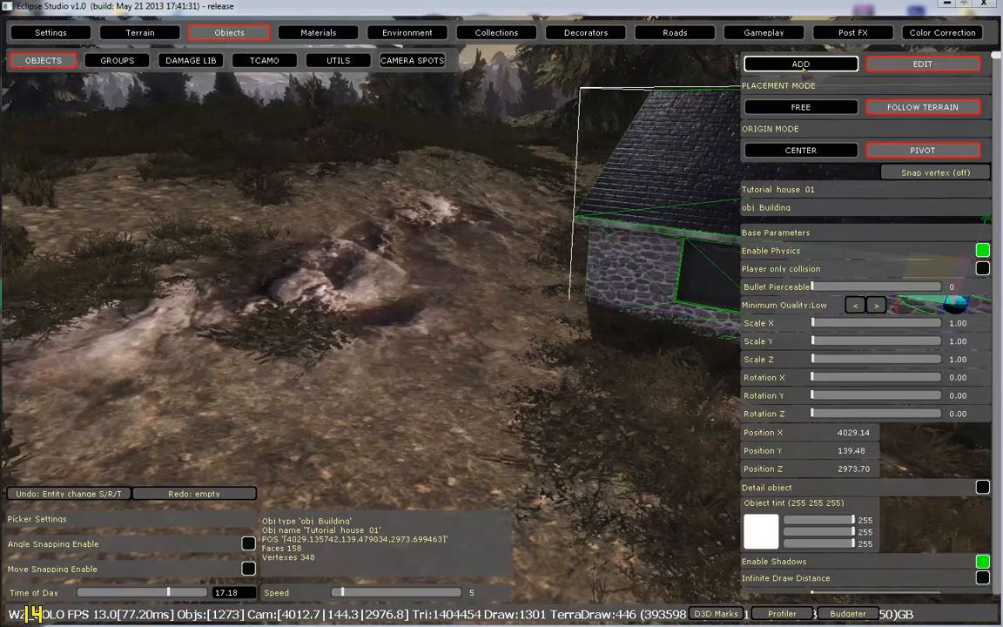
click(800, 64)
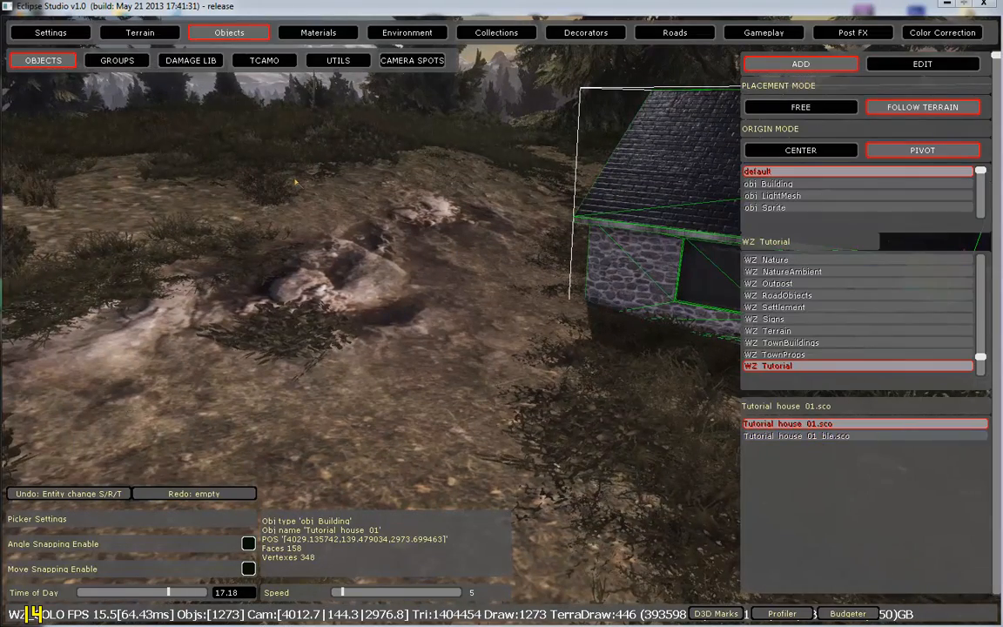
right_drag(296, 183, 296, 182)
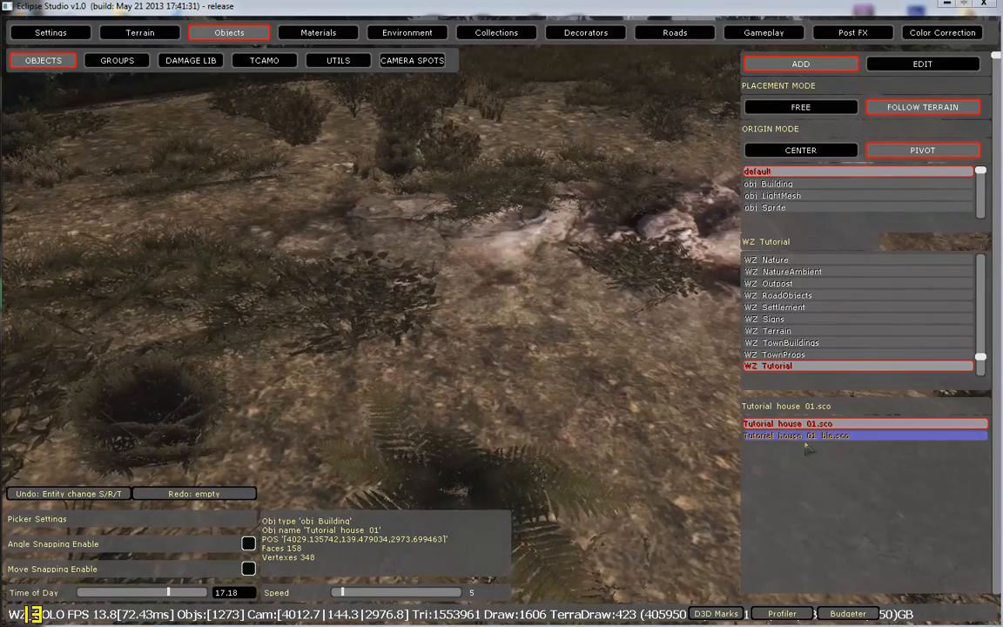
click(804, 436)
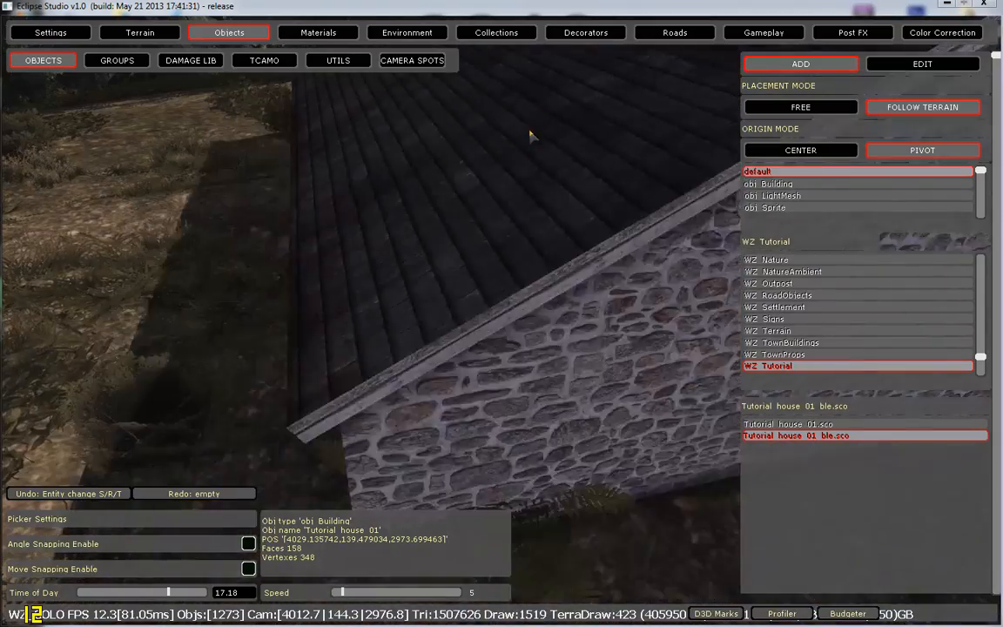
right_drag(547, 131, 547, 131)
key(a)
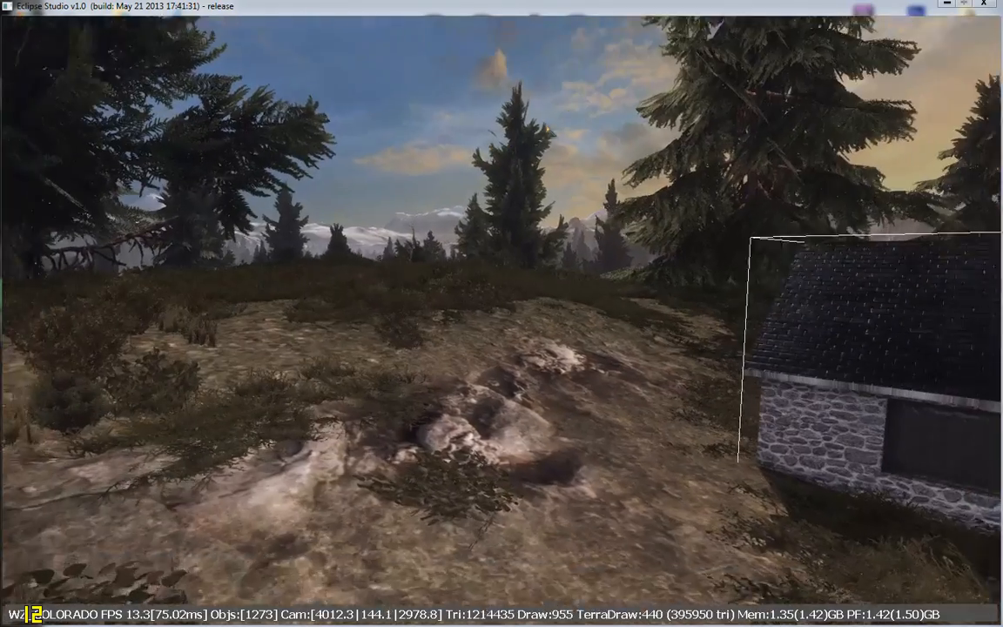
right_drag(321, 128, 321, 128)
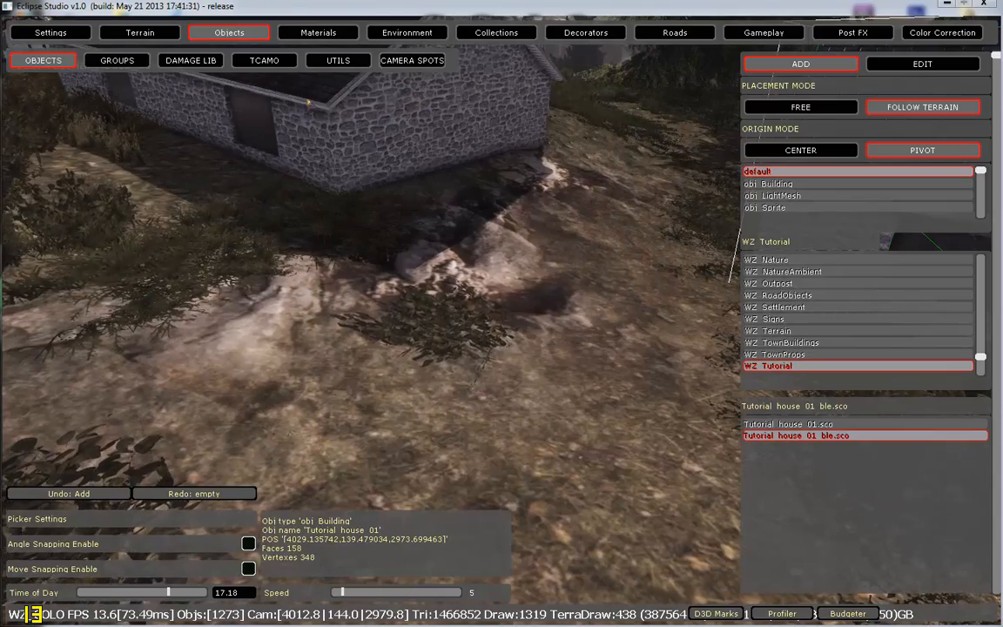
Examine how the two placed houses look side by side from above at varying distances.
right_drag(306, 102, 302, 103)
key(w)
key(w)
key(w)
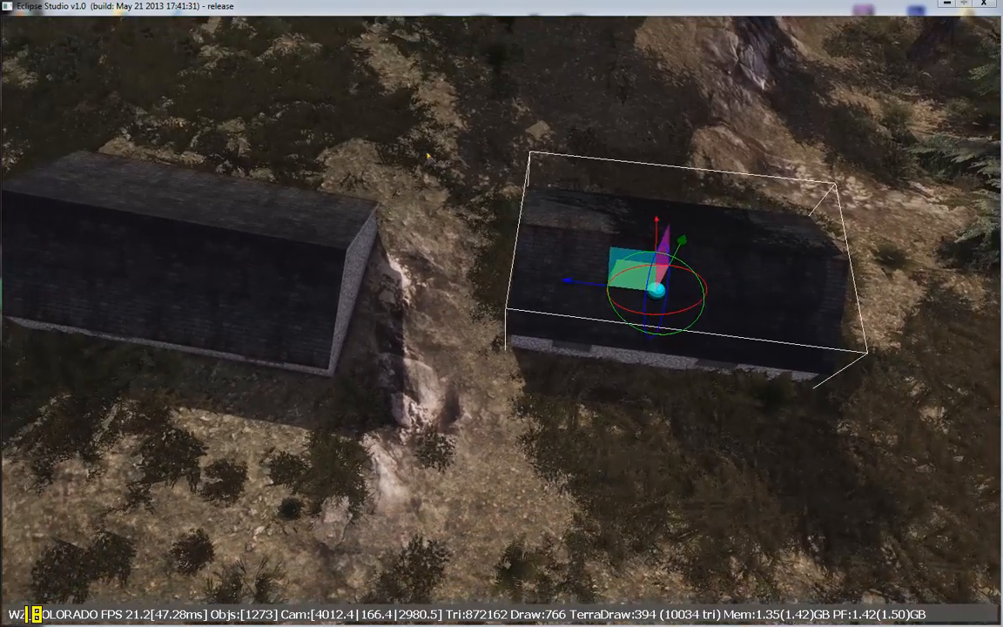
key(s)
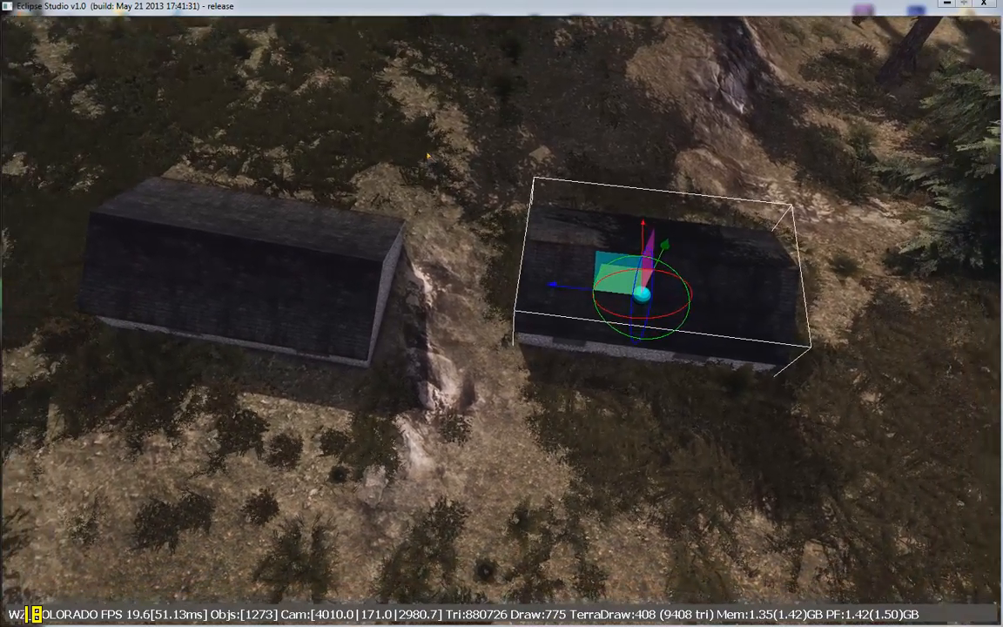
key(s)
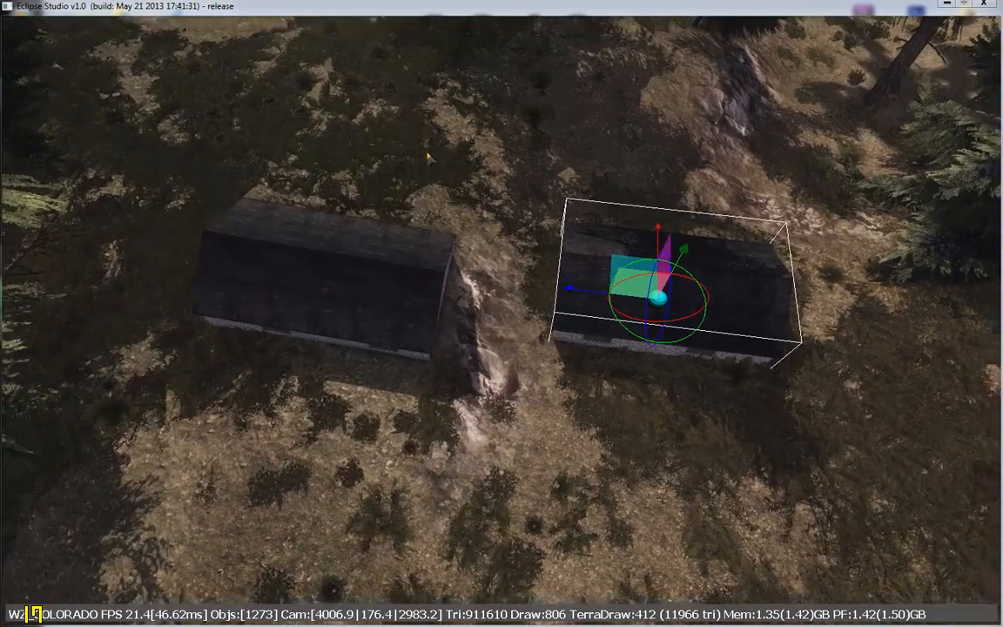
key(s)
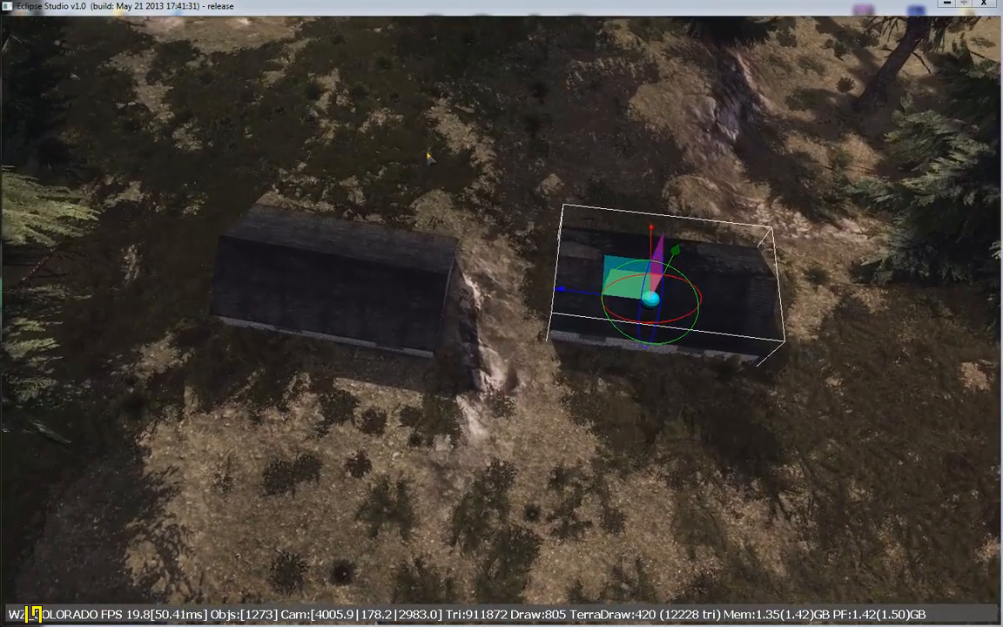
key(w)
key(s)
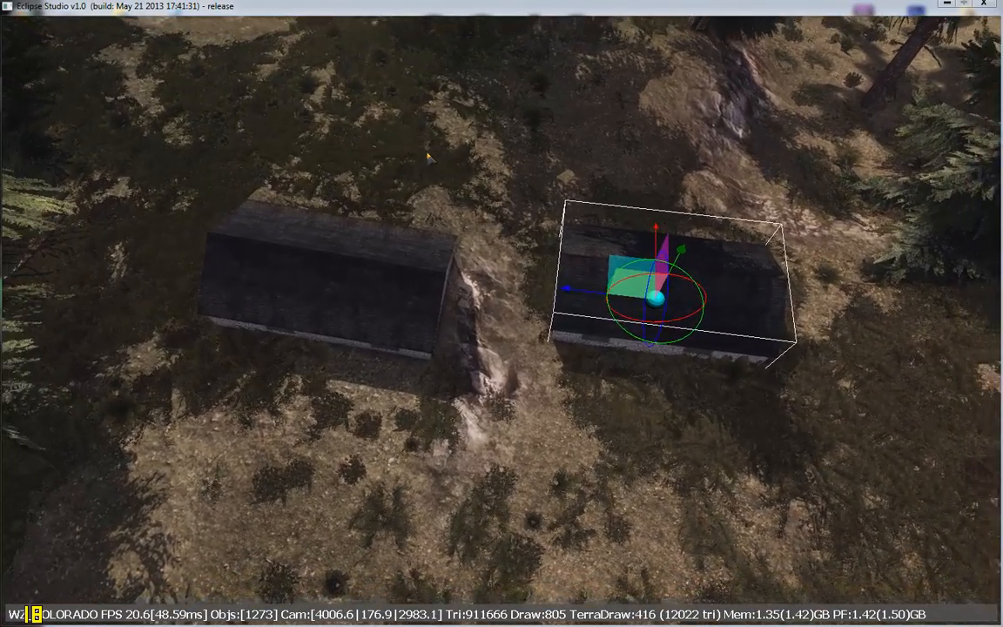
key(s)
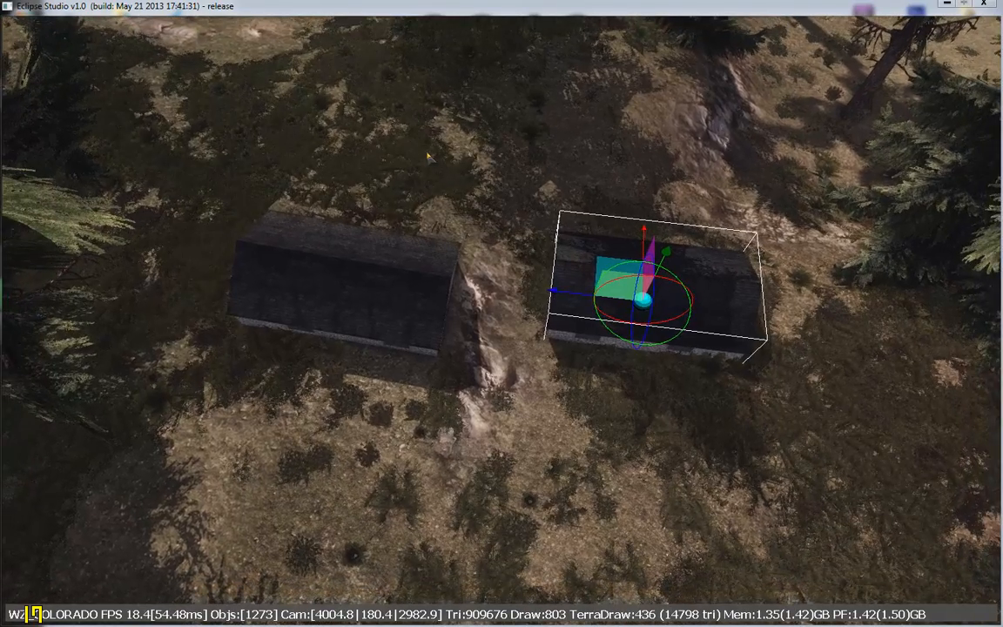
right_drag(428, 157, 426, 160)
key(w)
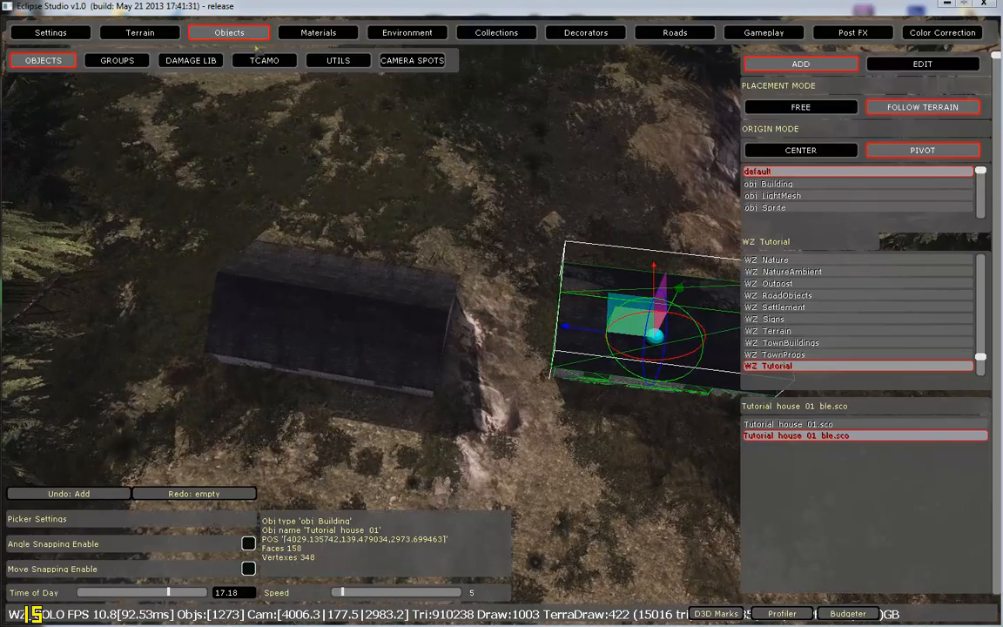
right_click(543, 82)
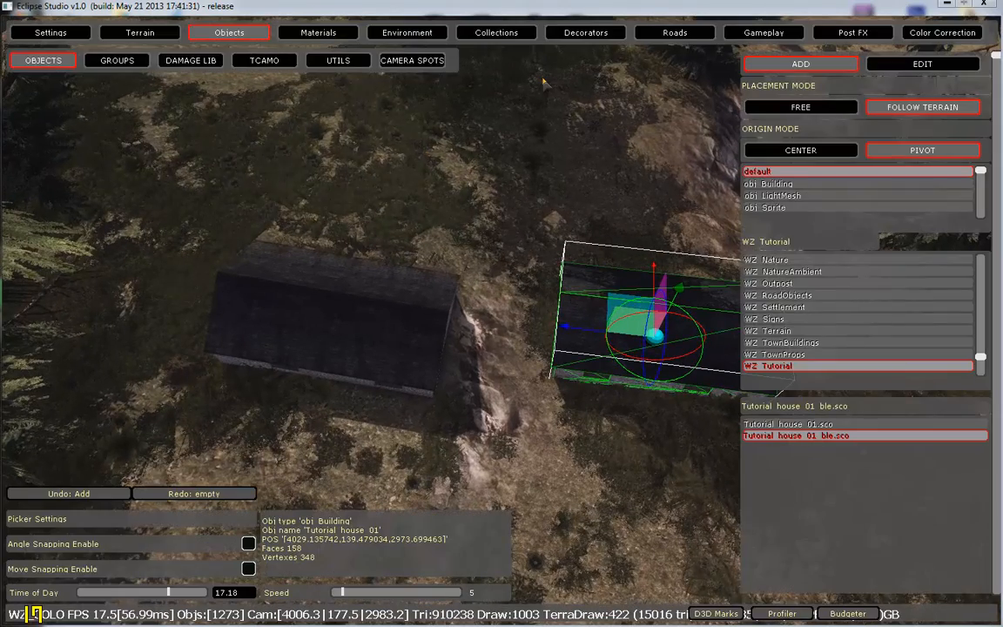